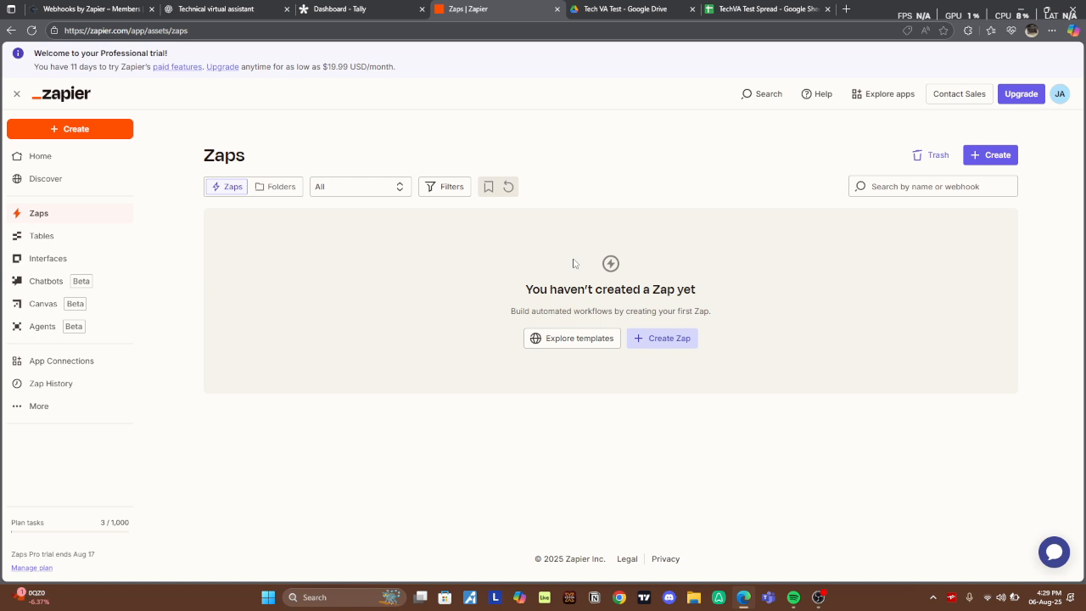
Switch to Tally and create a new form from scratch titled "Test Zap WebHook".
left_click(351, 9)
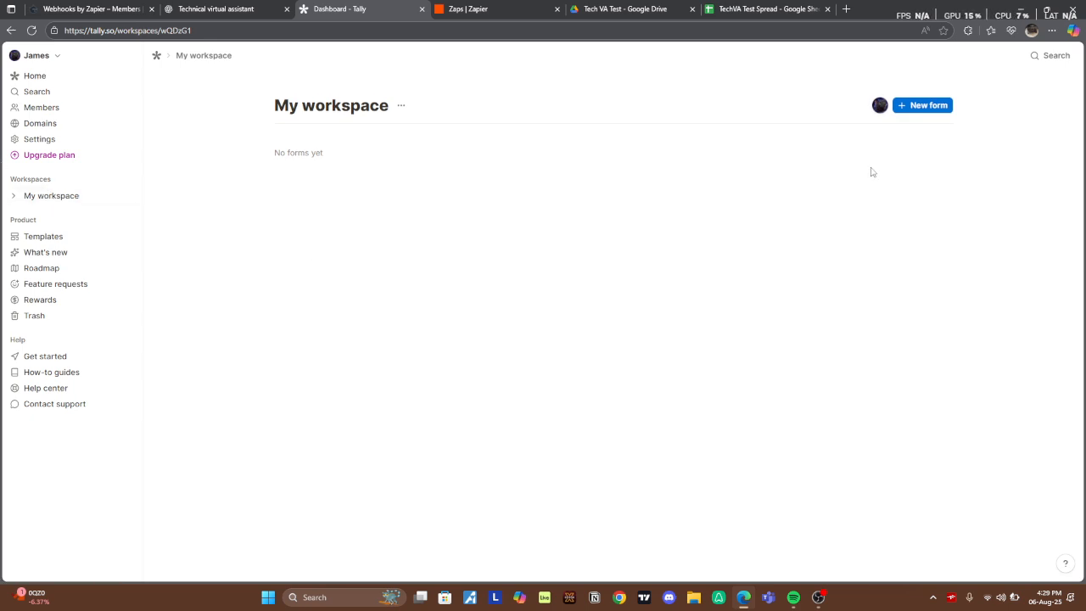
left_click(925, 106)
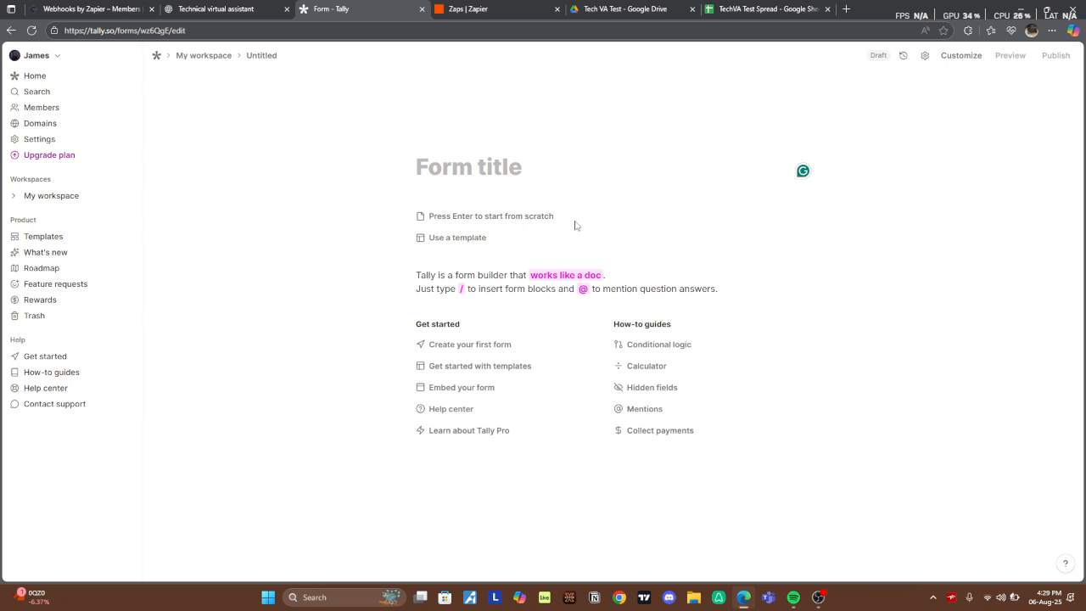
type("Test")
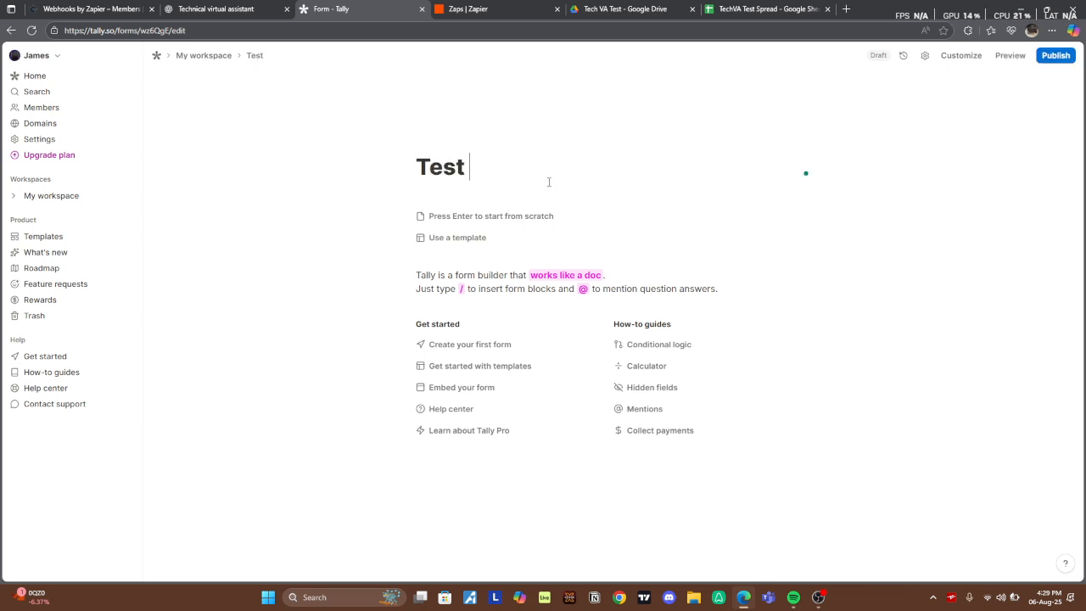
type(" Zap eW")
key("BackSpace")
key("BackSpace")
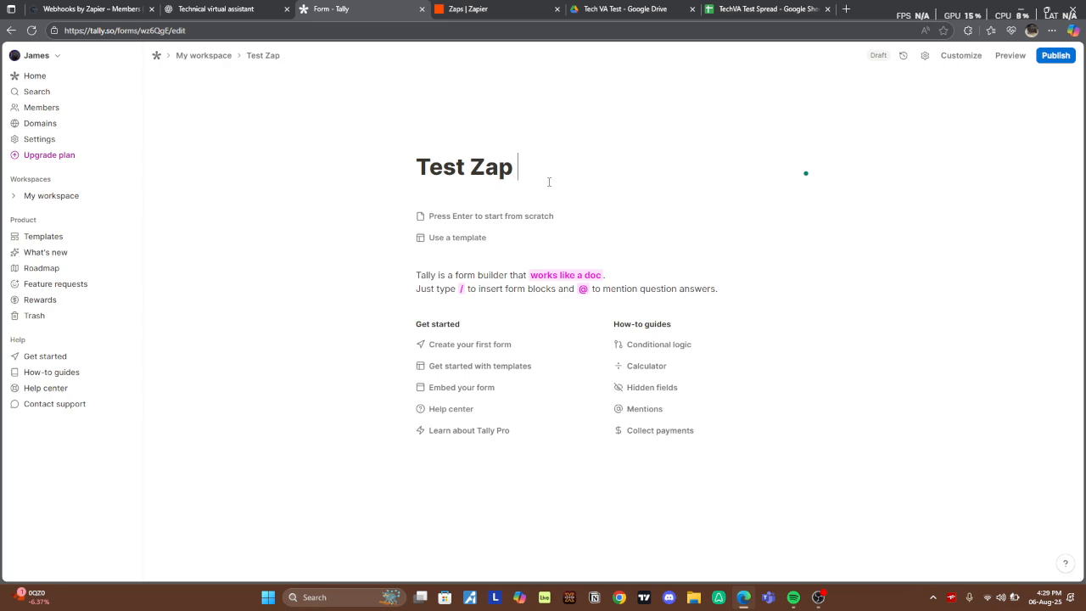
type("WebHook")
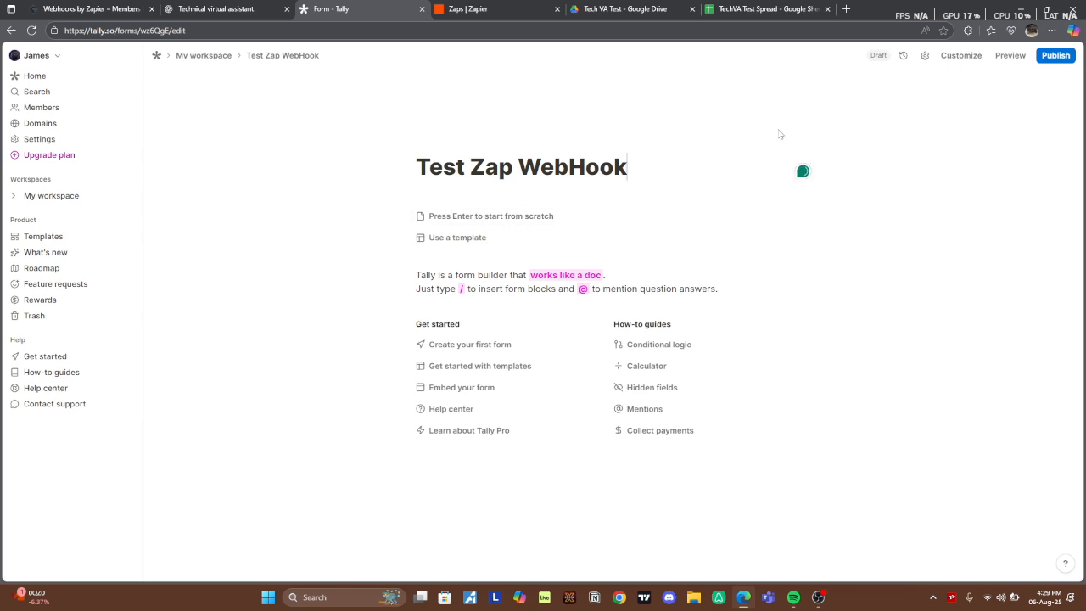
left_click(513, 215)
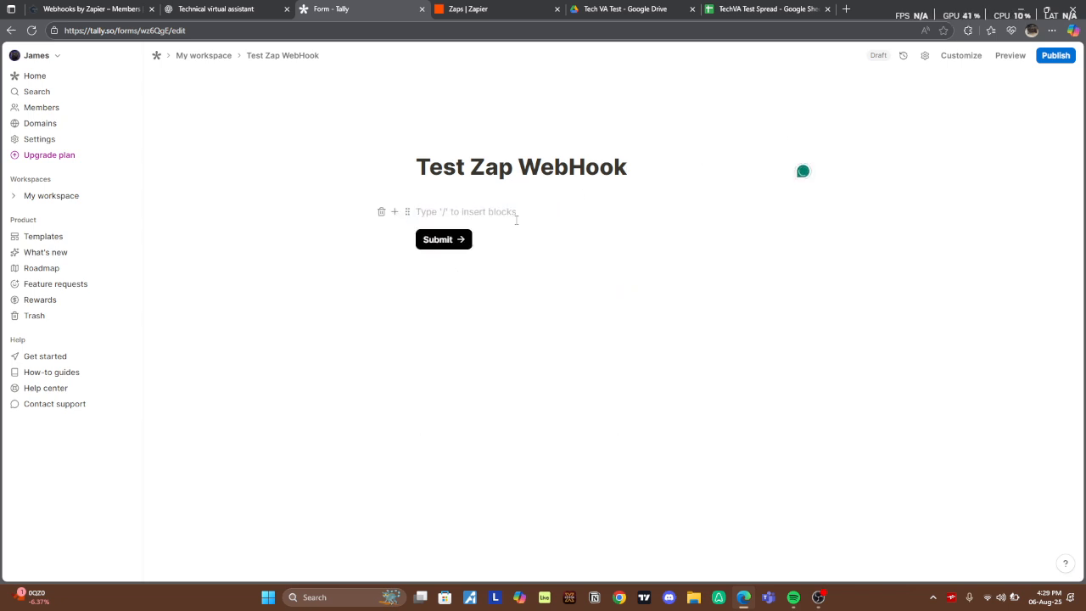
type("name:")
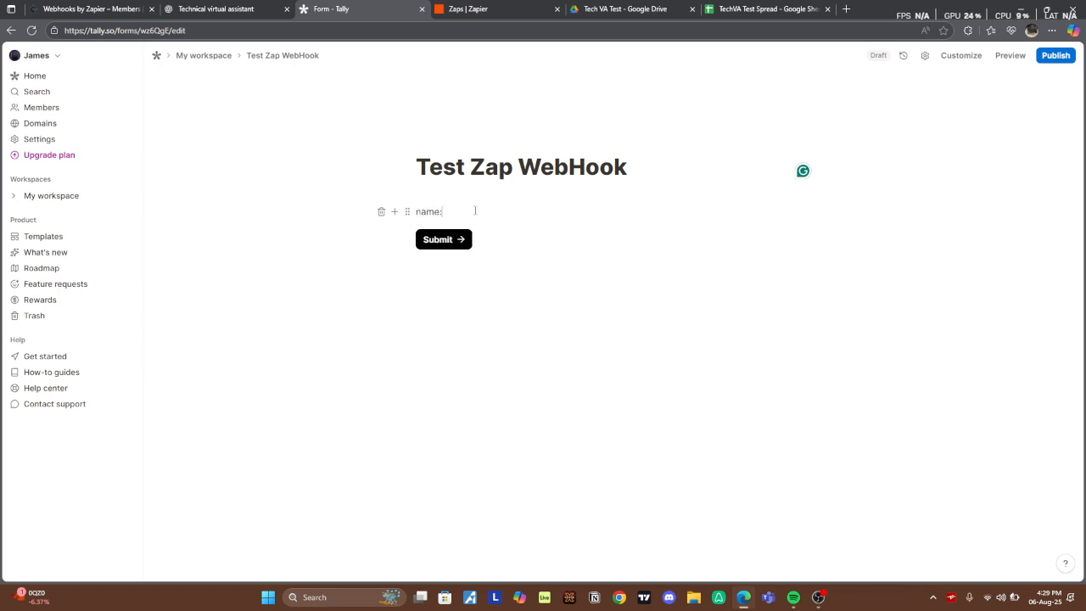
key("BackSpace")
key("BackSpace")
key("BackSpace")
key("BackSpace")
Insert a short answer question into the form that asks "What is your name?".
left_click(395, 213)
mouse_move(395, 174)
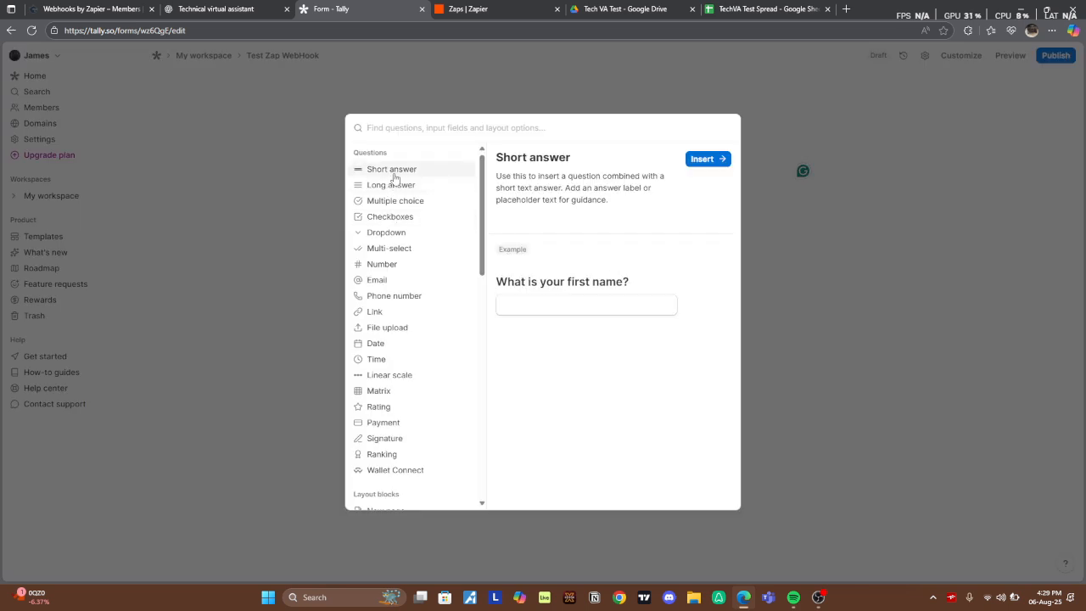
left_click(556, 302)
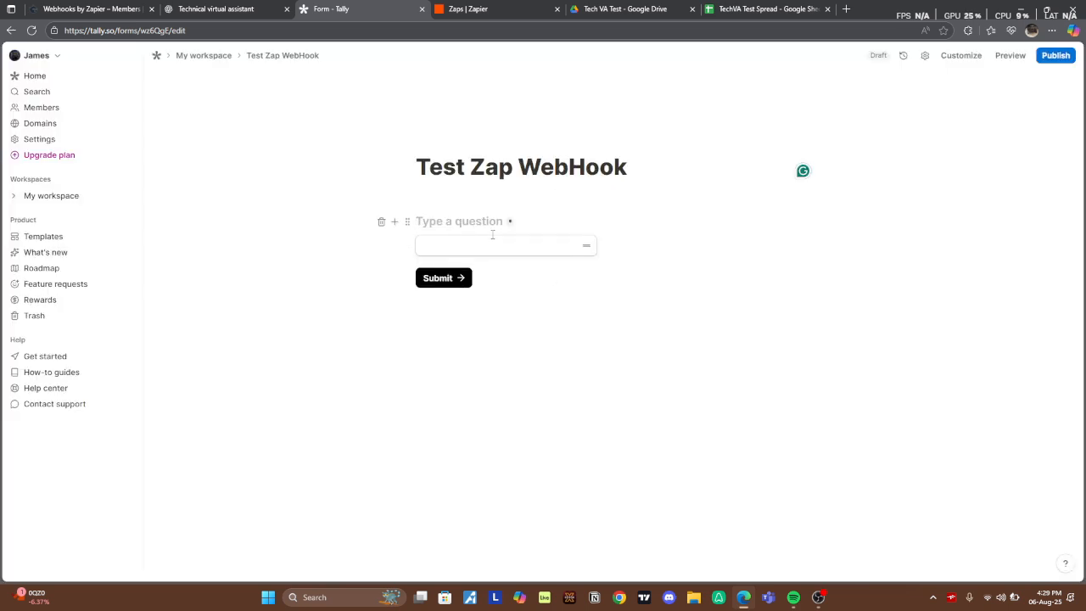
type("wHAT?")
key("BackSpace")
key("BackSpace")
key("BackSpace")
key("BackSpace")
key("BackSpace")
type("What")
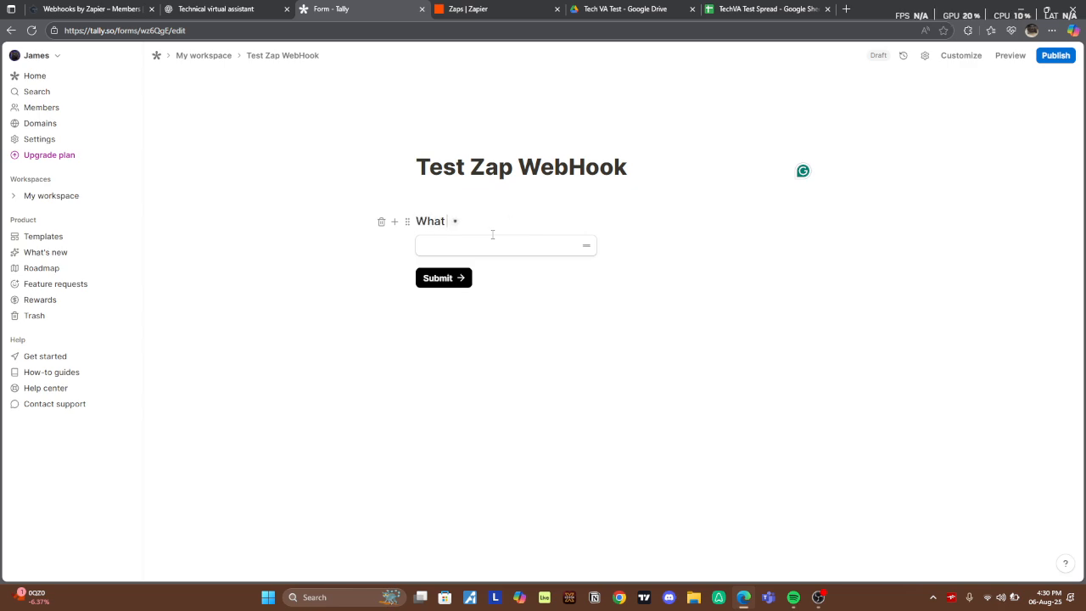
type(" is your name?")
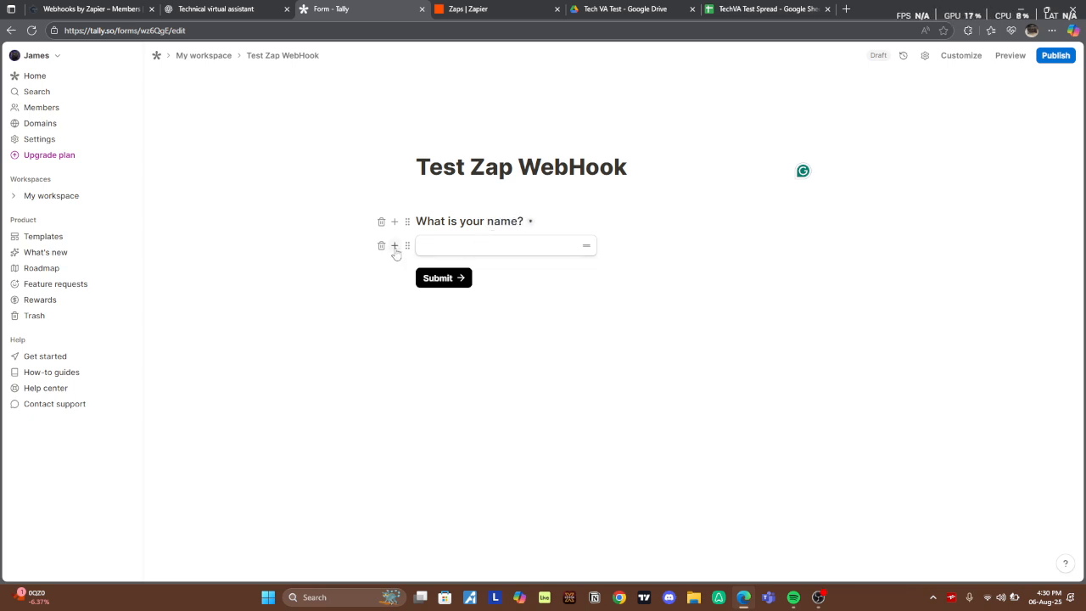
key("Return")
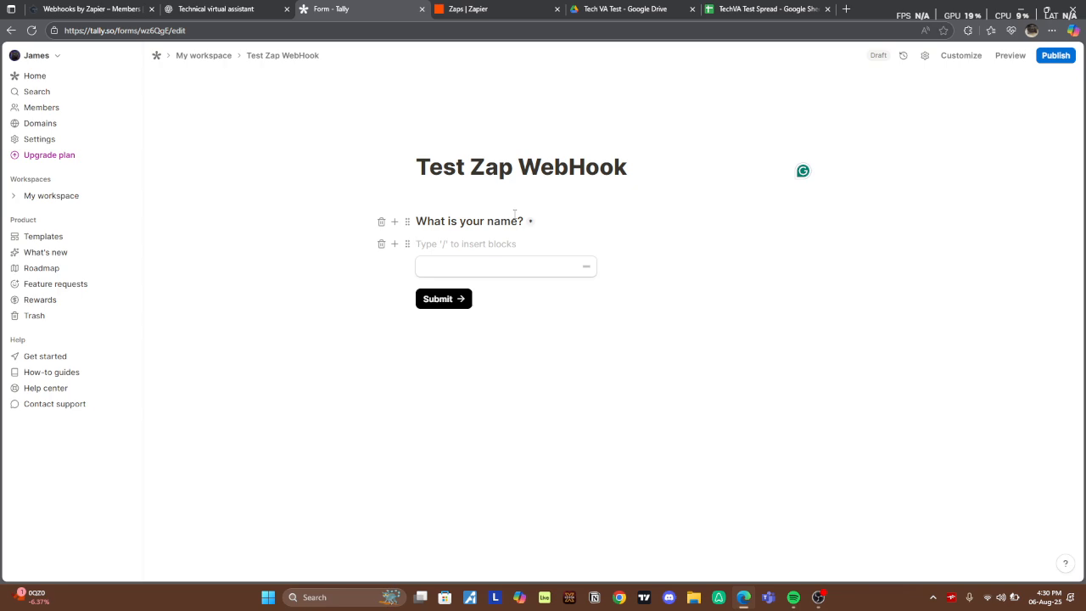
left_click(512, 221)
left_click(440, 269)
key("Up")
left_click(441, 269)
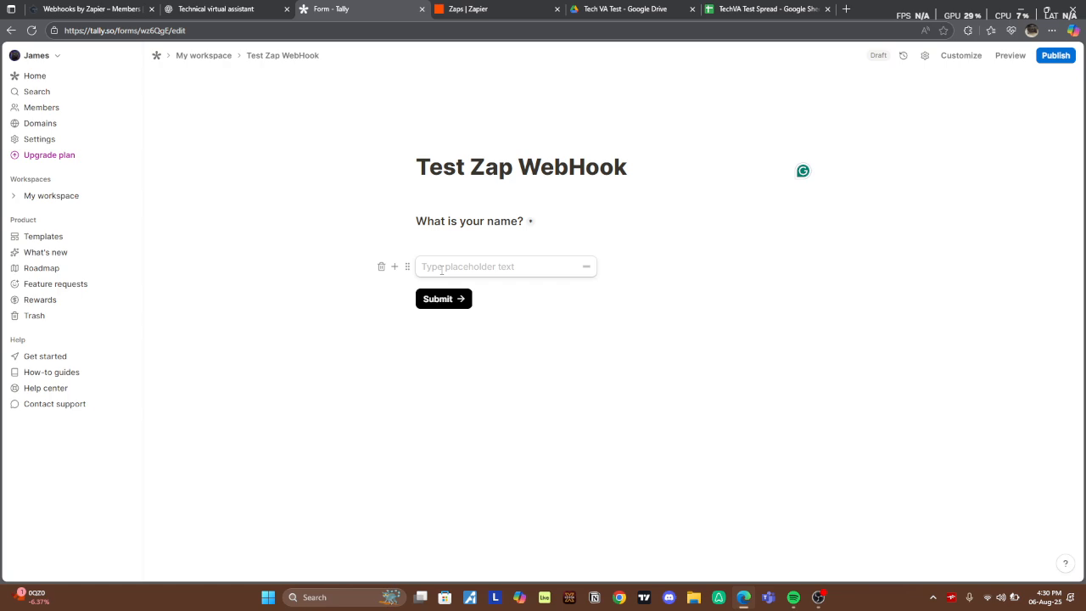
left_click(380, 245)
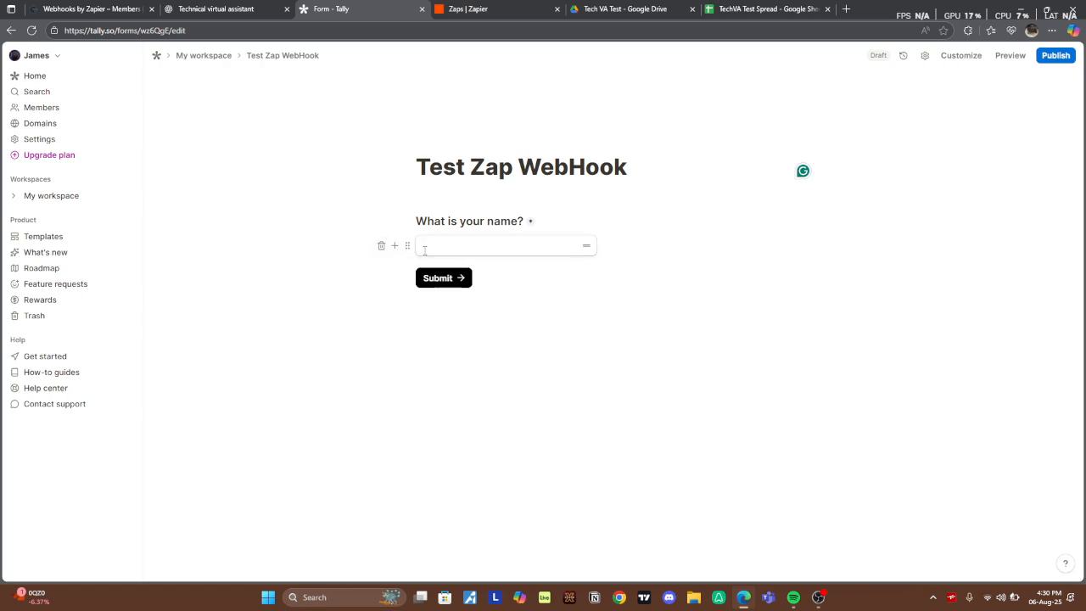
Set the placeholder text of the name question's answer field to "Type your name here".
left_click(429, 249)
type("Type your name here")
Insert an email question below the name field that asks "What is your Email address?".
left_click(393, 245)
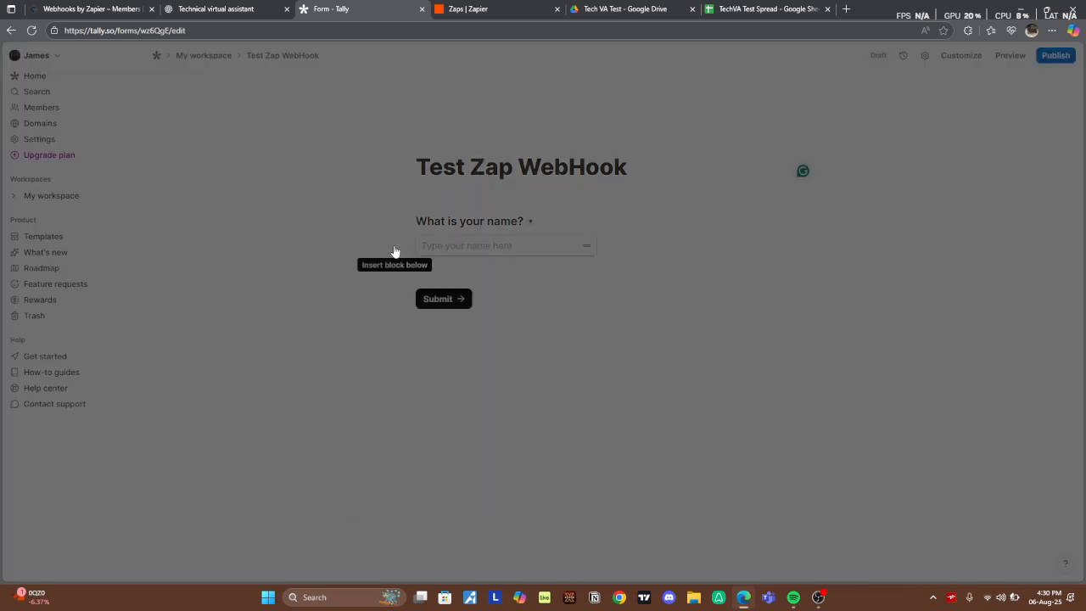
mouse_move(391, 174)
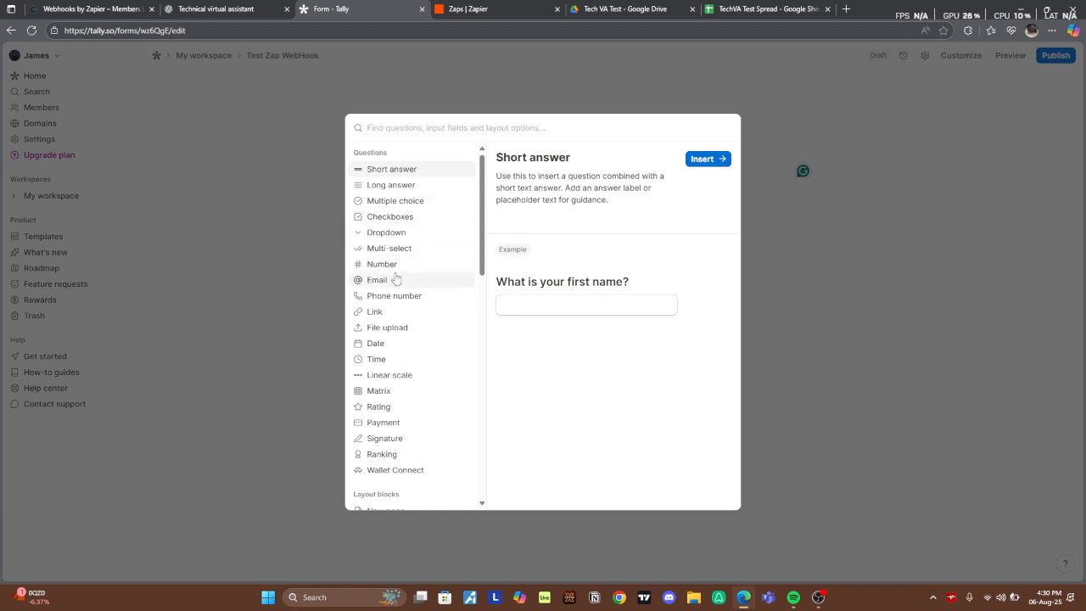
mouse_move(394, 283)
left_click(689, 161)
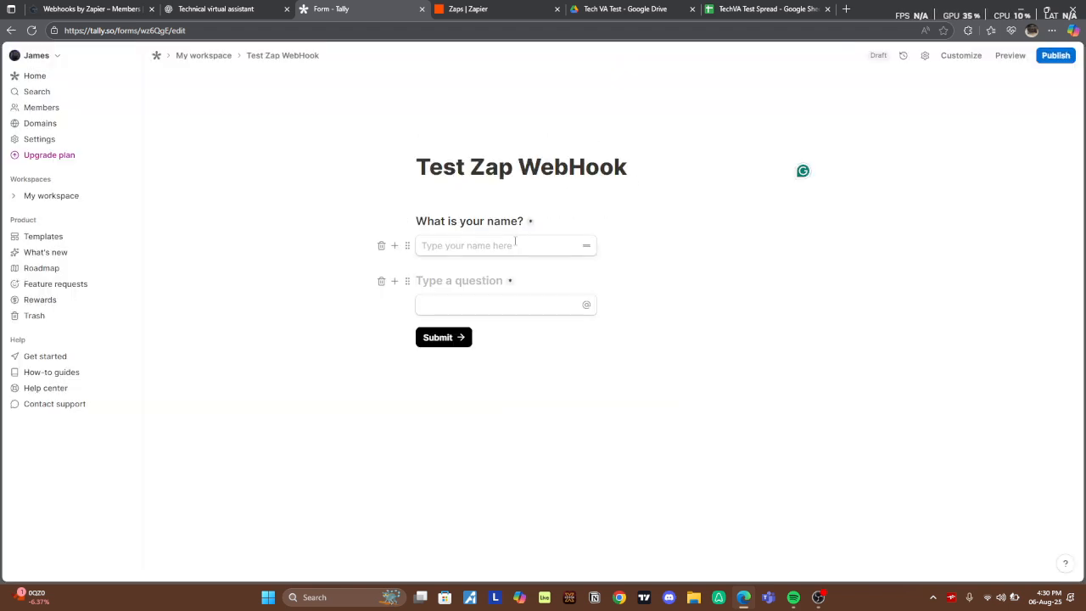
type("Wha")
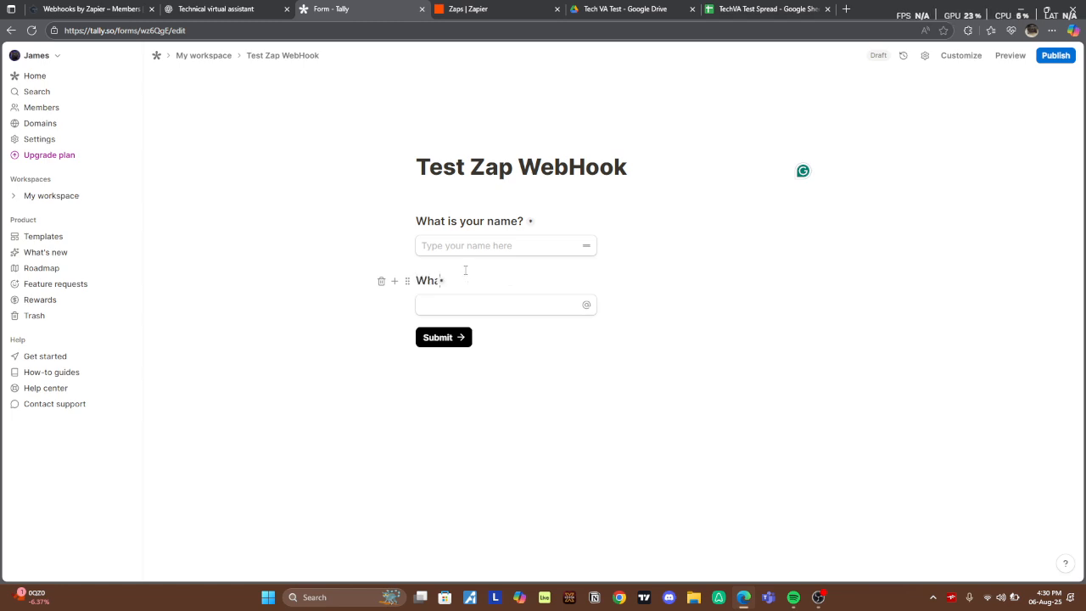
type("t is your ema")
key("BackSpace")
key("BackSpace")
key("BackSpace")
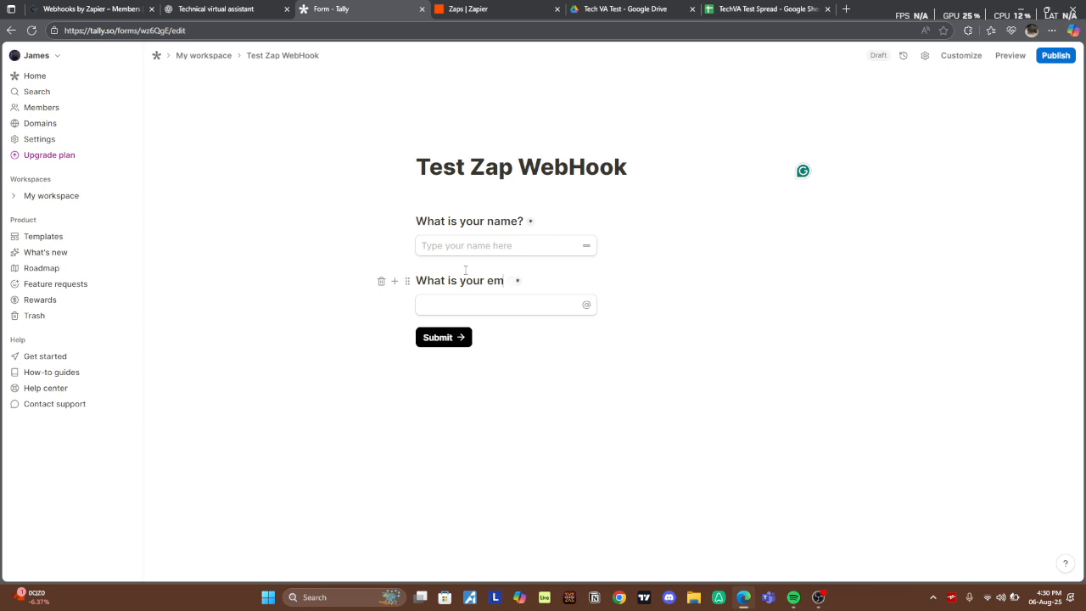
type("Email address?")
left_click(420, 337)
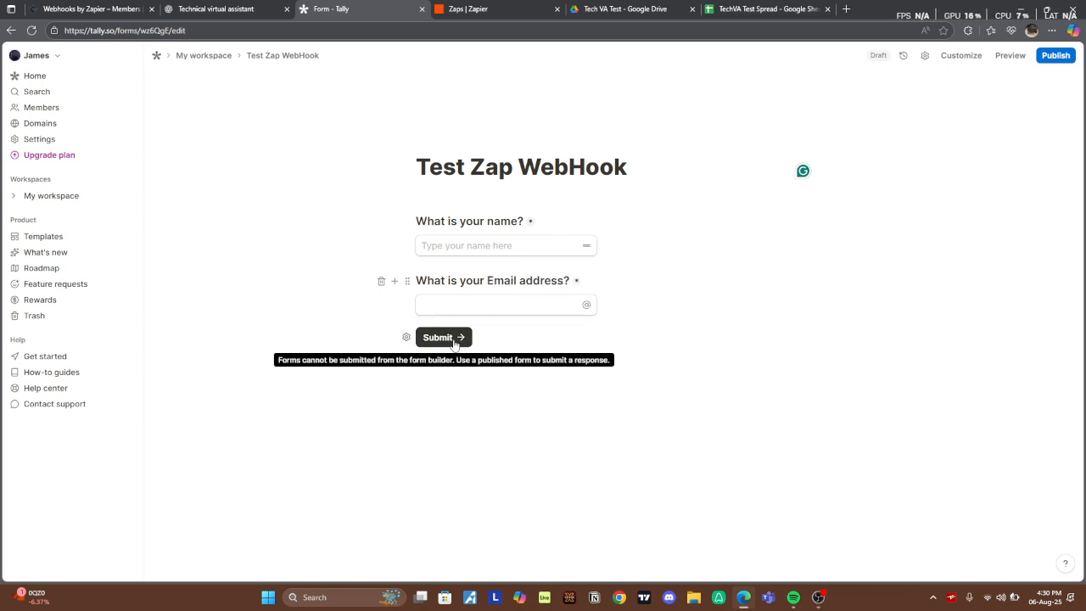
Publish the form, copy its share link and open the published form in a new browser tab.
left_click(1055, 55)
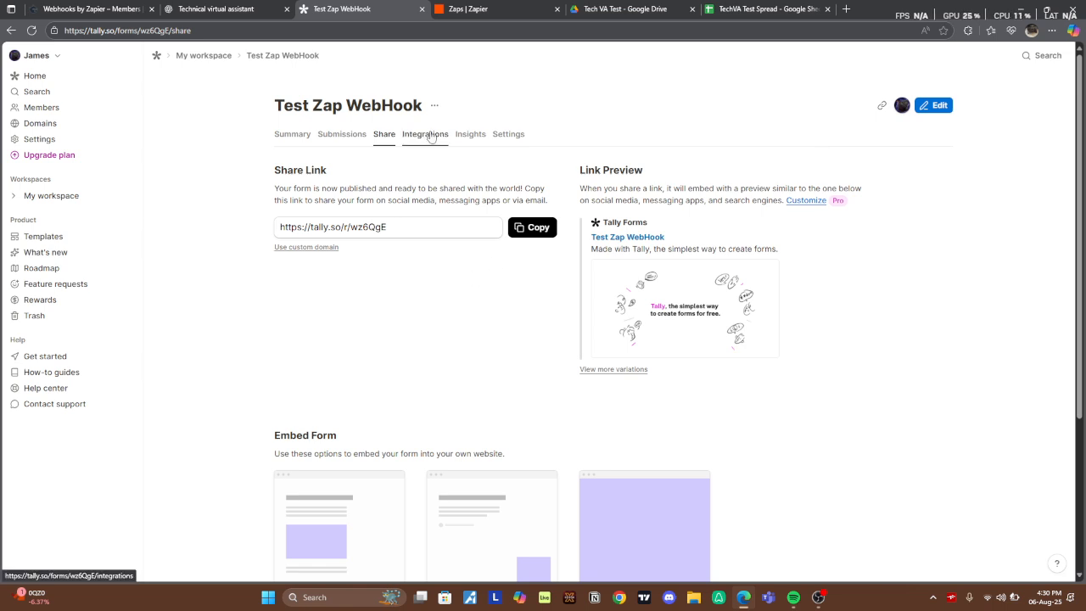
left_click(532, 226)
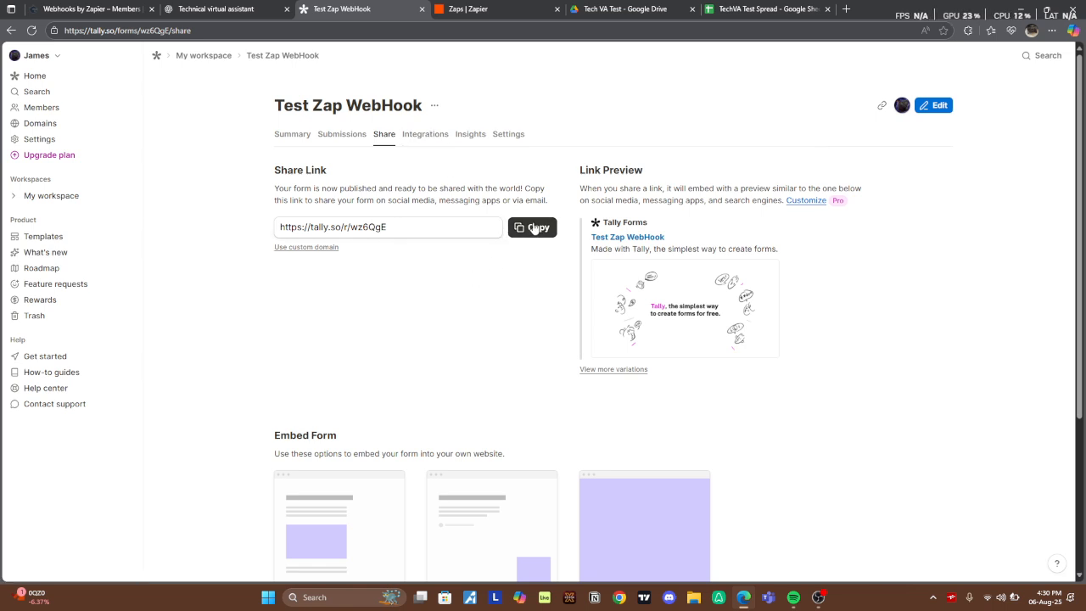
key("ctrl+l")
key("Escape")
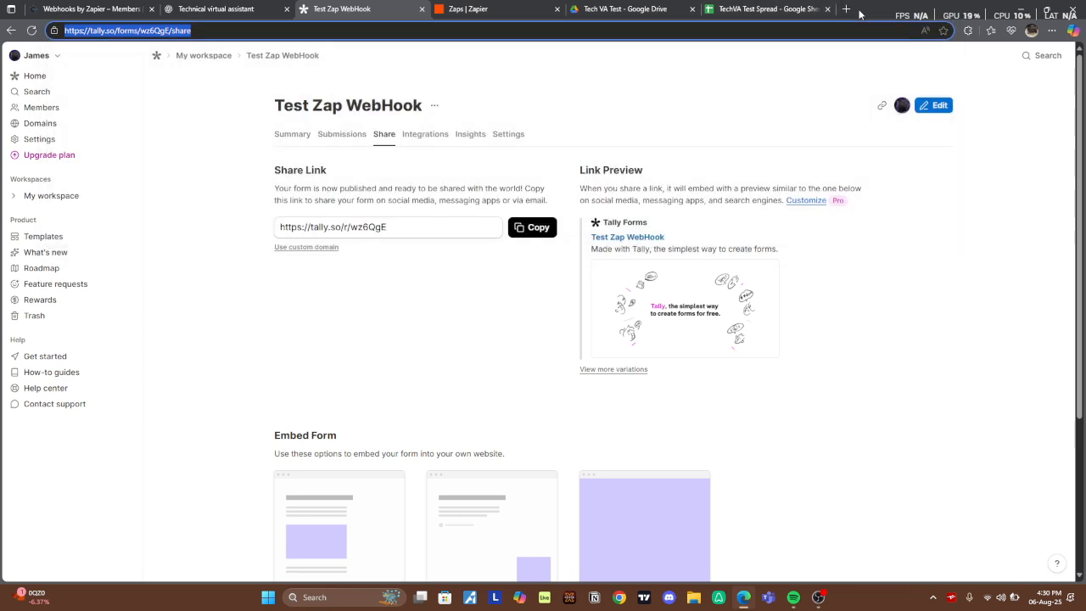
left_click(846, 12)
key("ctrl+v")
key("Return")
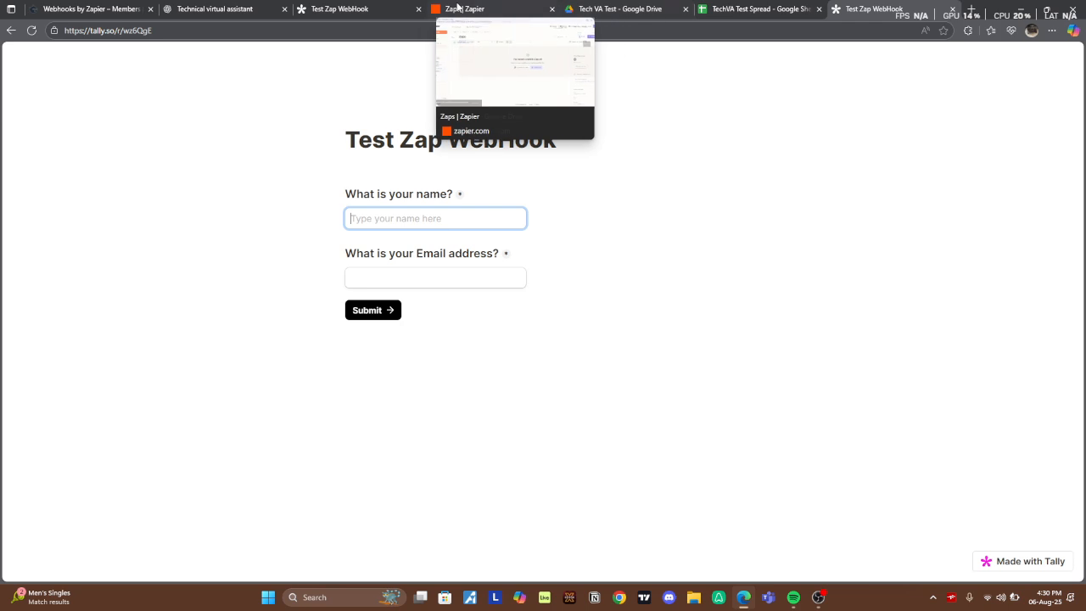
Connect the form to Zapier from its integrations, start a new Zap with Tally, and close the old Zaps browser tab.
left_click(398, 8)
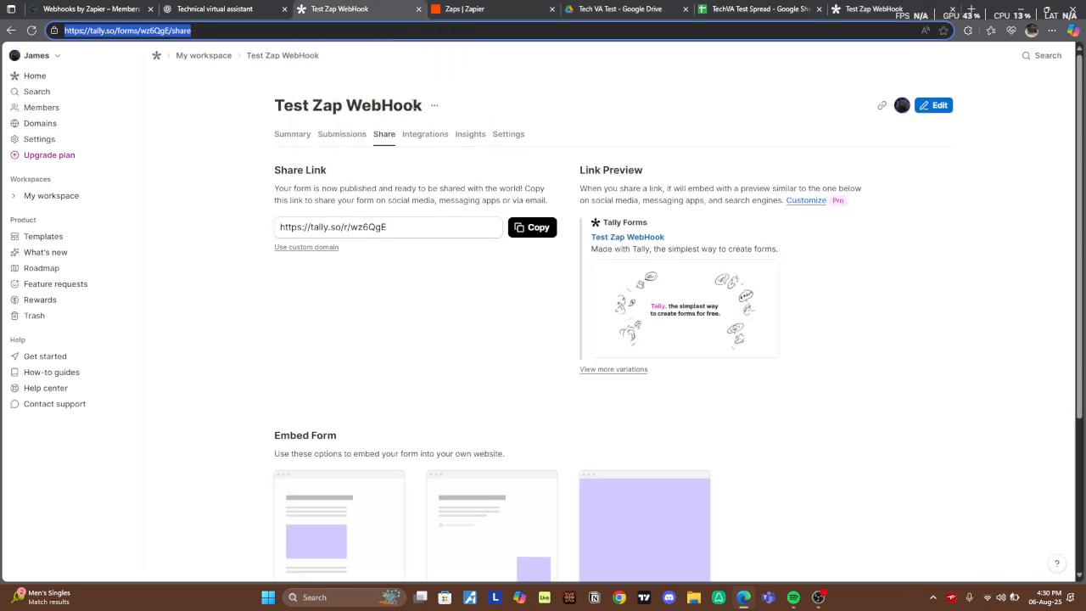
left_click(413, 143)
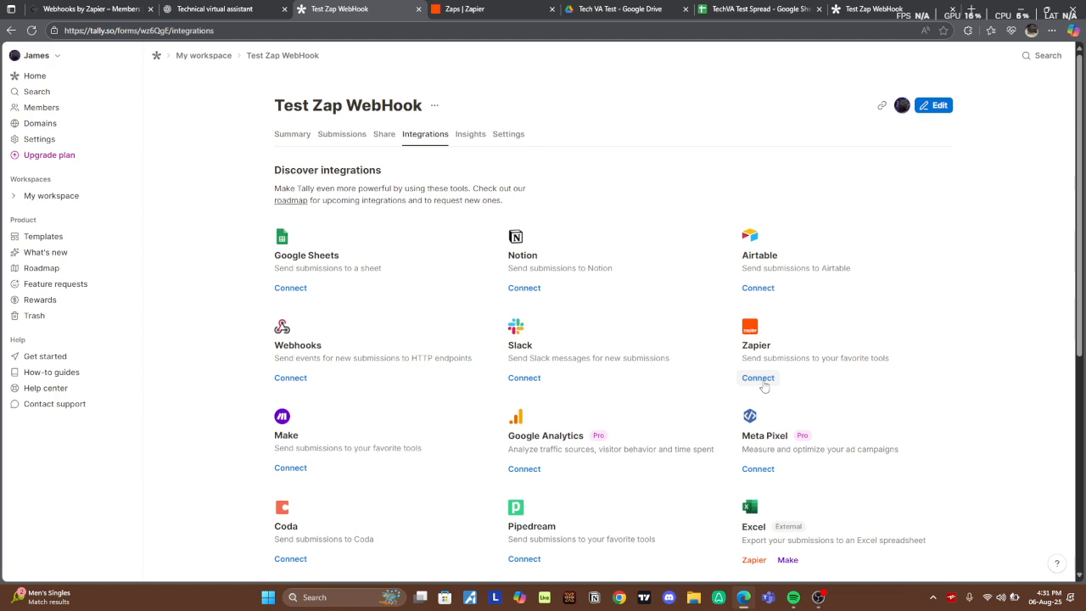
scroll(1023, 426, "down", 5)
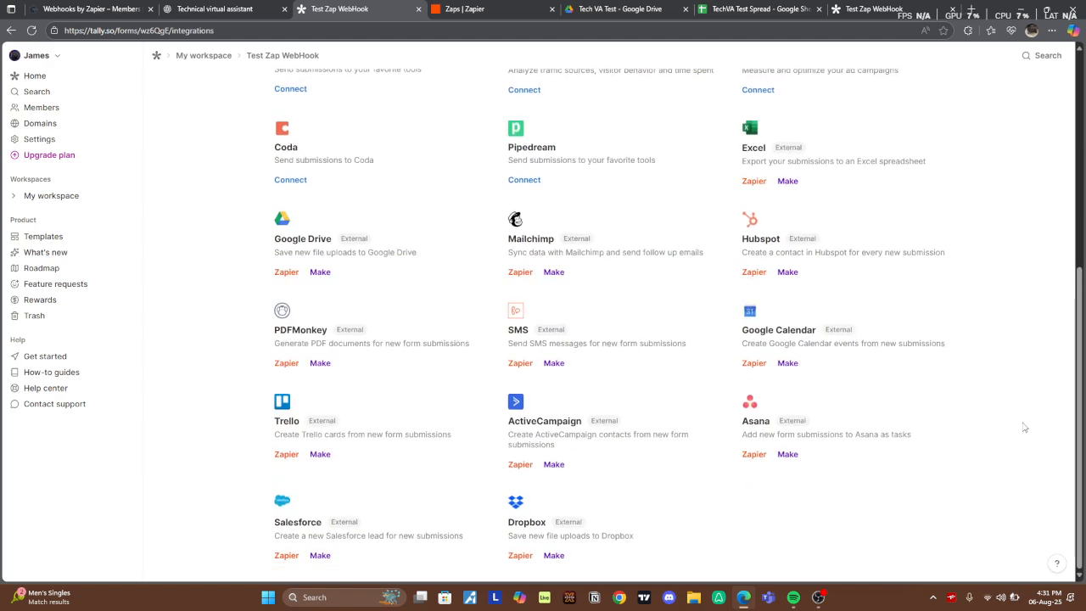
scroll(1023, 426, "up", 4)
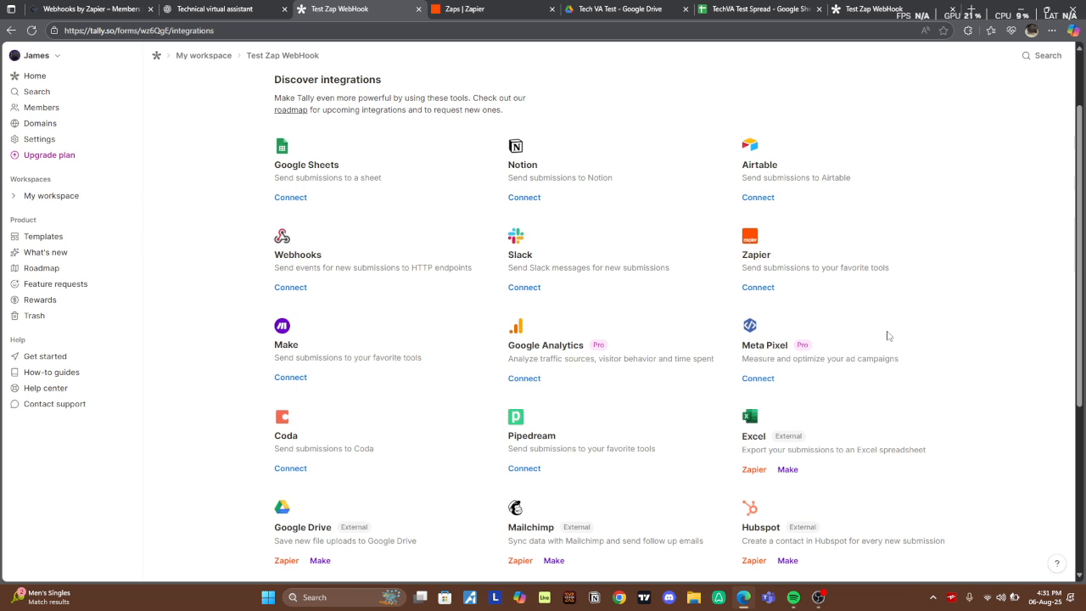
left_click(767, 288)
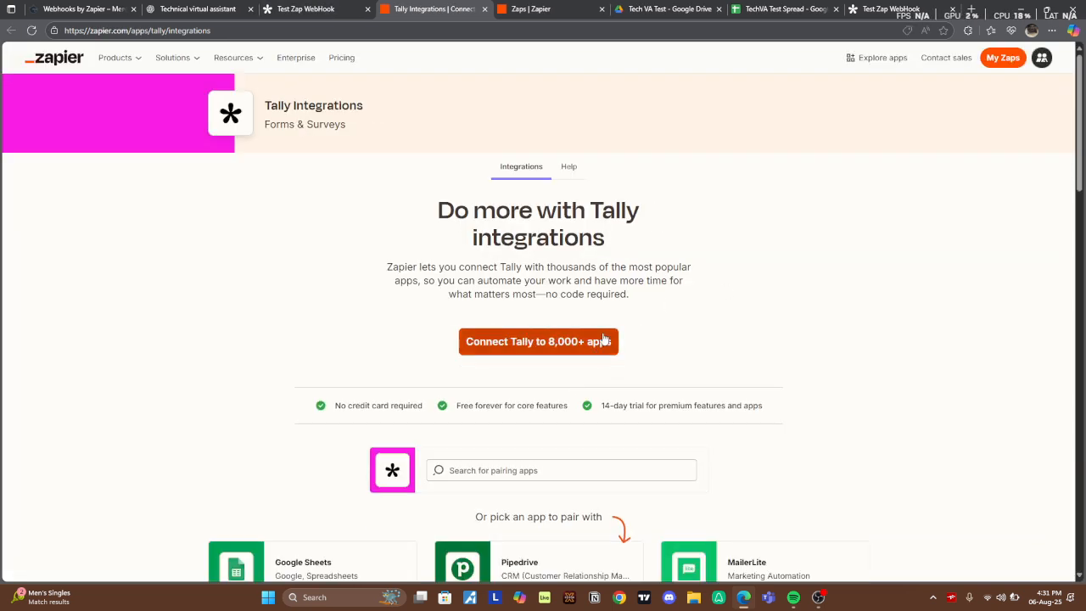
left_click(592, 350)
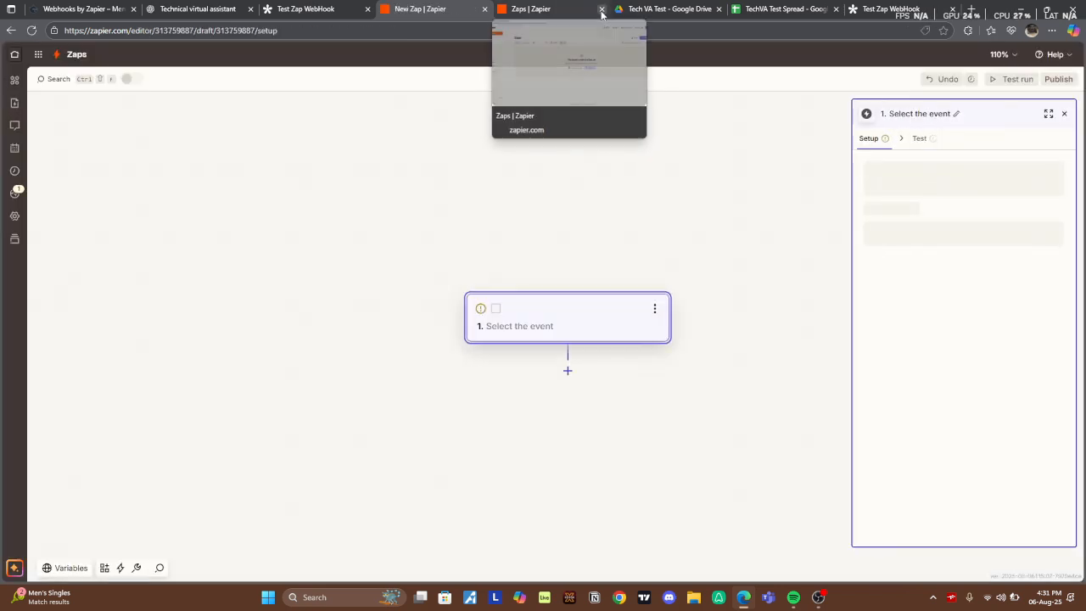
left_click(602, 9)
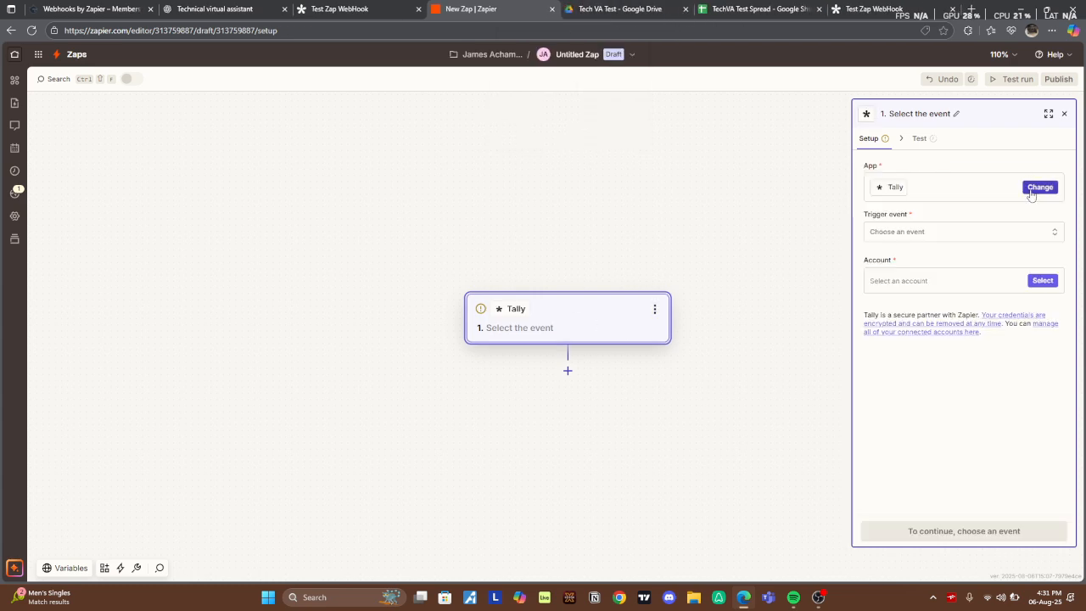
Keep Tally as the trigger app and set the trigger event to New Submission.
left_click(1037, 187)
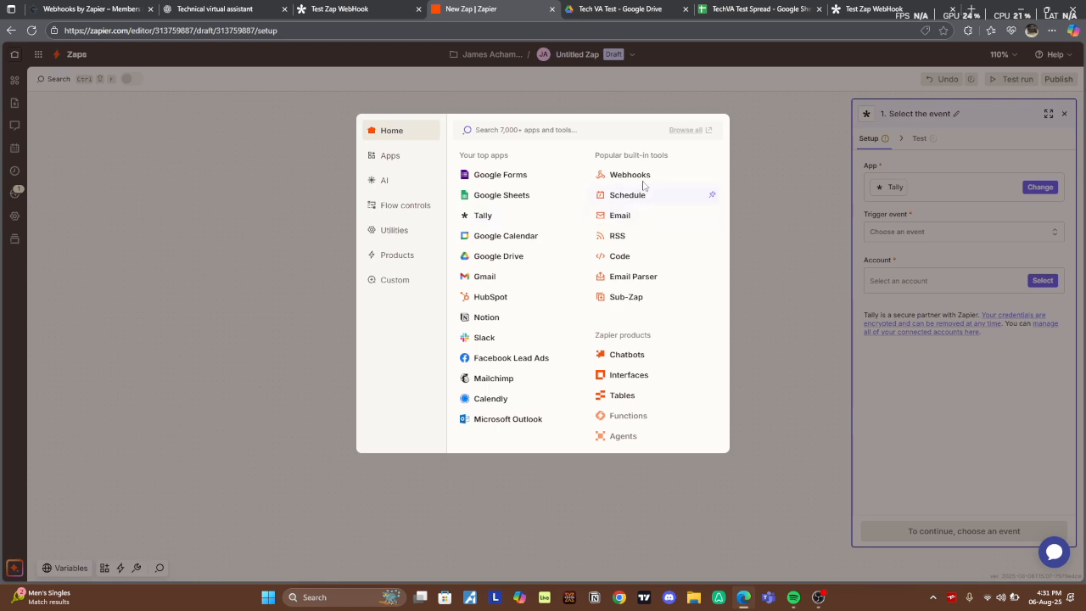
left_click(966, 398)
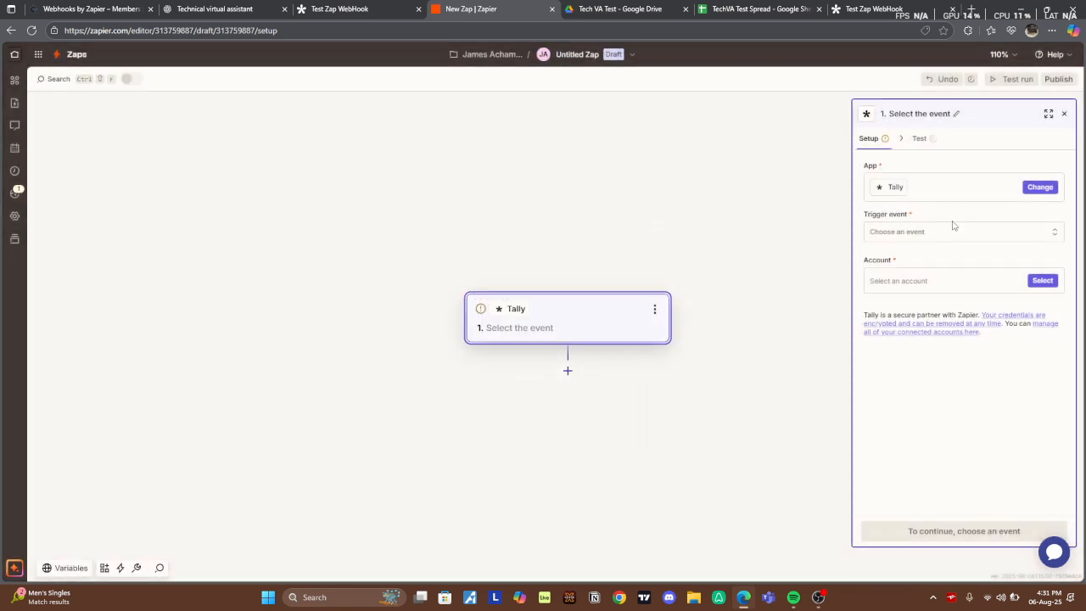
left_click(945, 236)
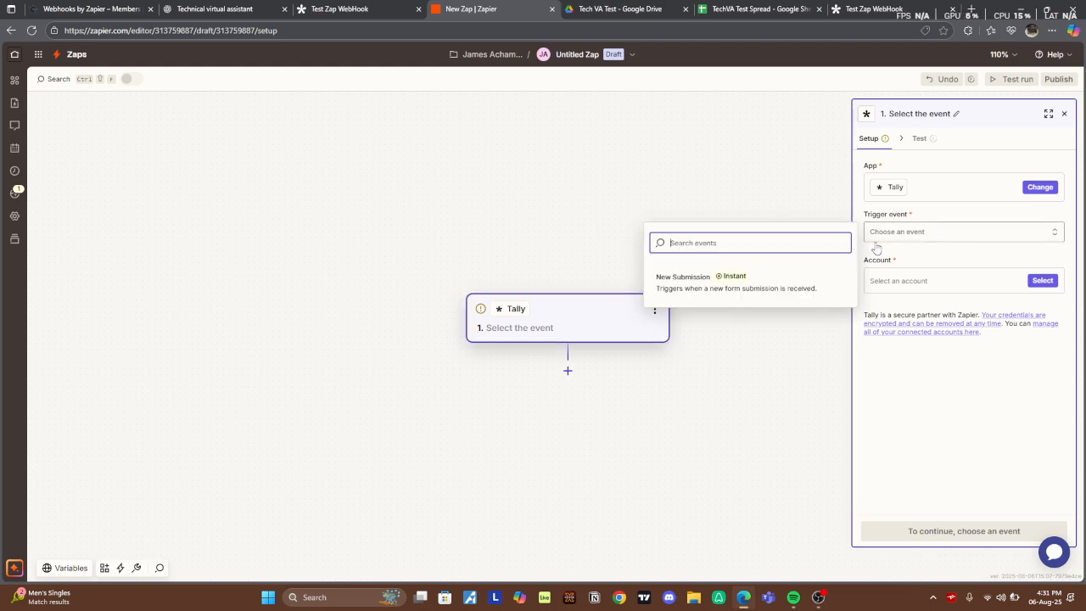
left_click(710, 276)
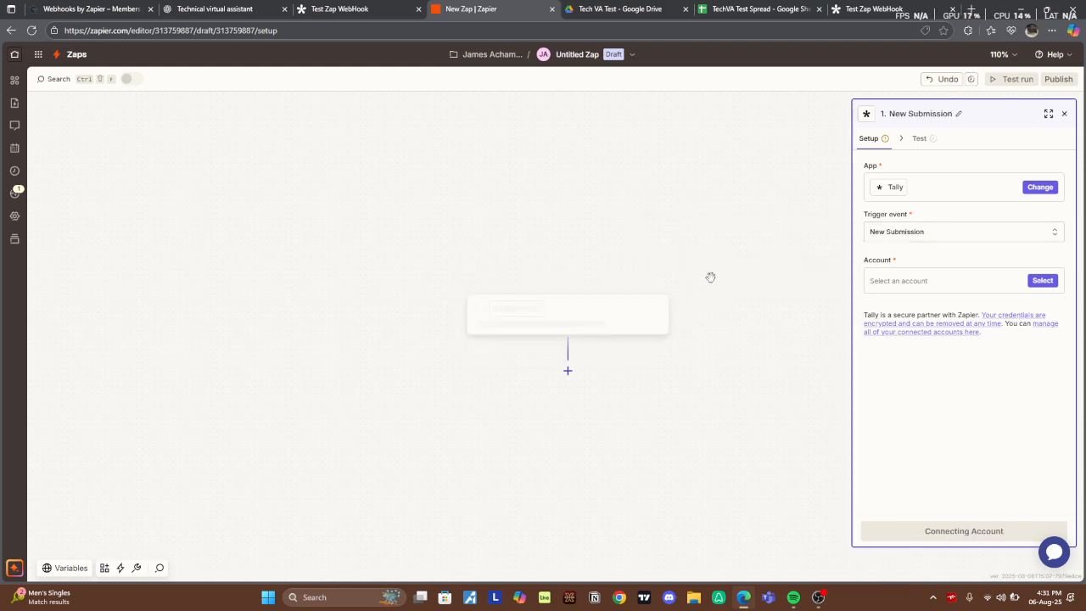
Select the connected Tally account without the "#2" suffix for the trigger and proceed to its configuration.
left_click(901, 286)
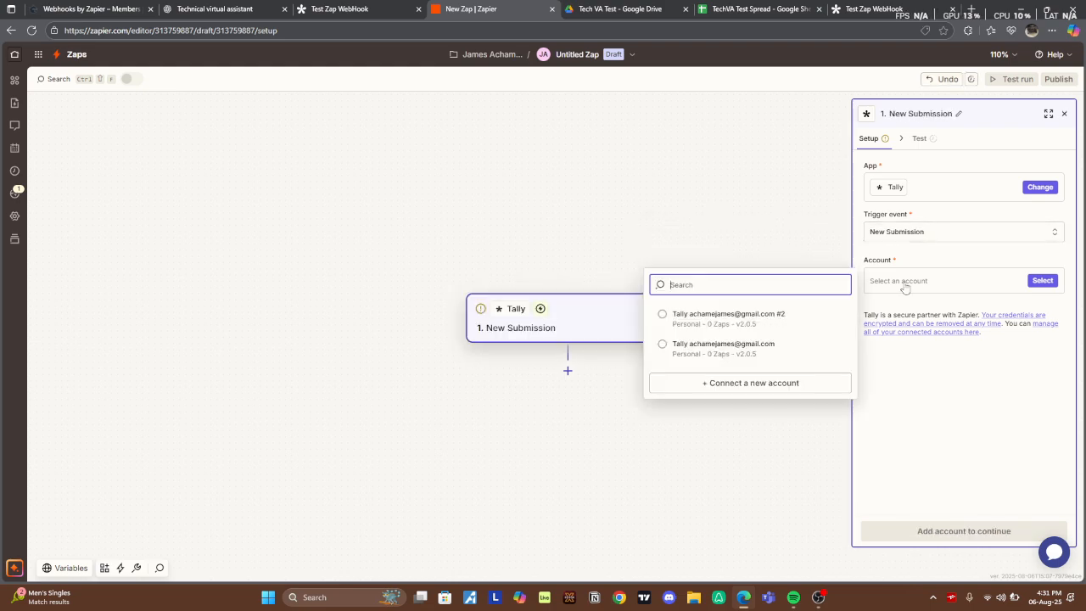
left_click(783, 353)
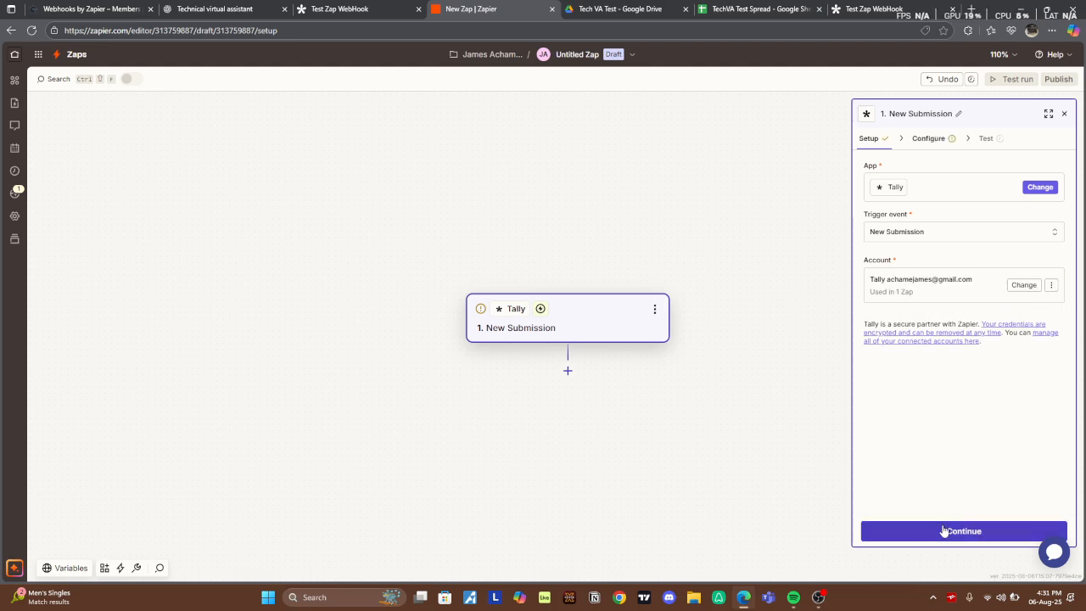
left_click(944, 531)
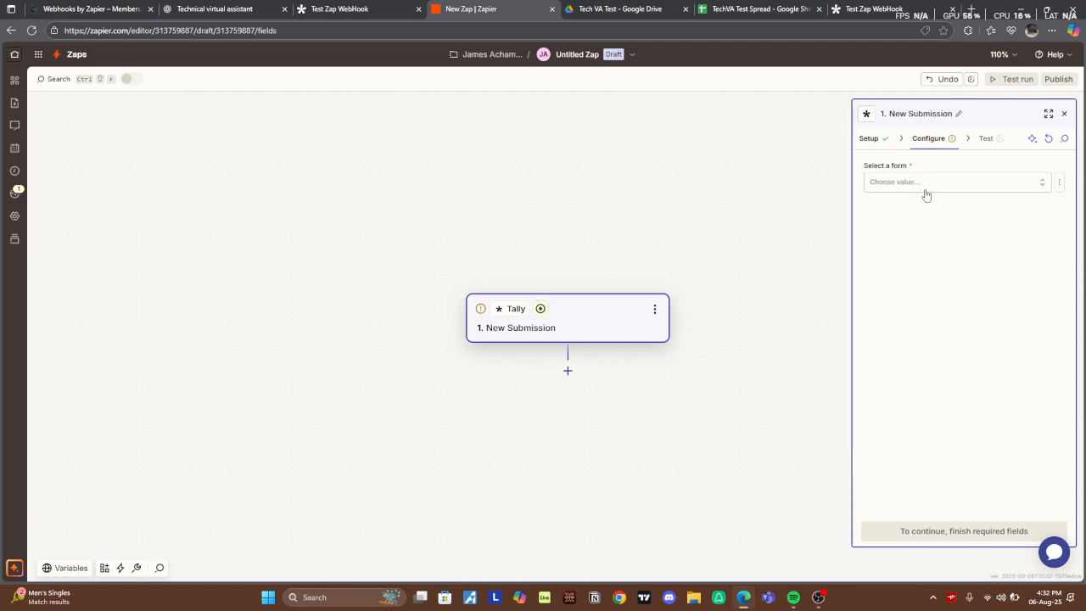
Choose Test Zap WebHook as the form the trigger watches and proceed to the trigger test.
left_click(927, 196)
left_click(792, 216)
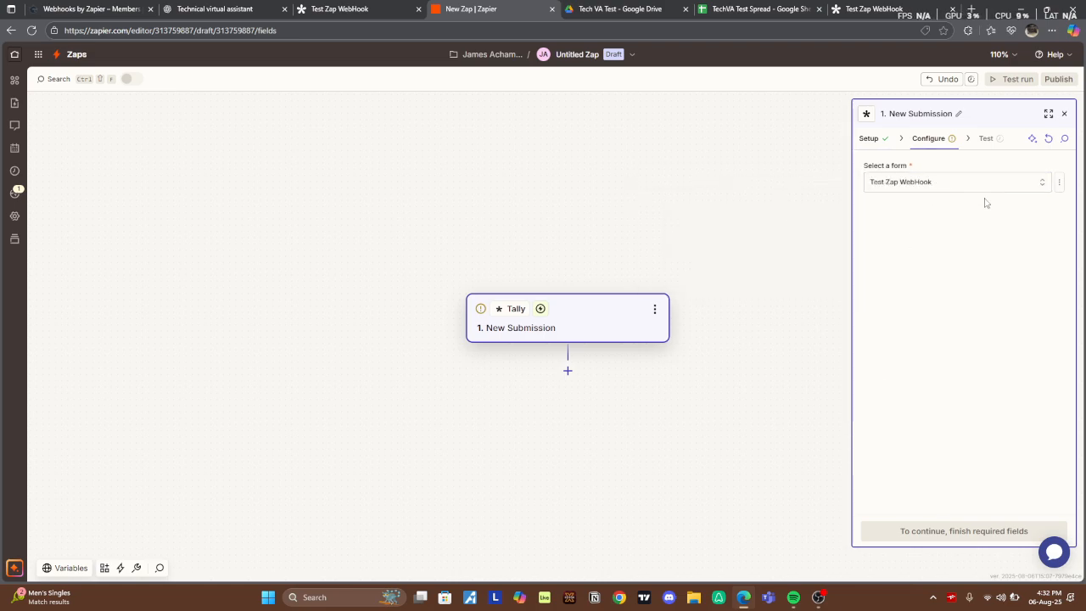
left_click(402, 8)
left_click(475, 8)
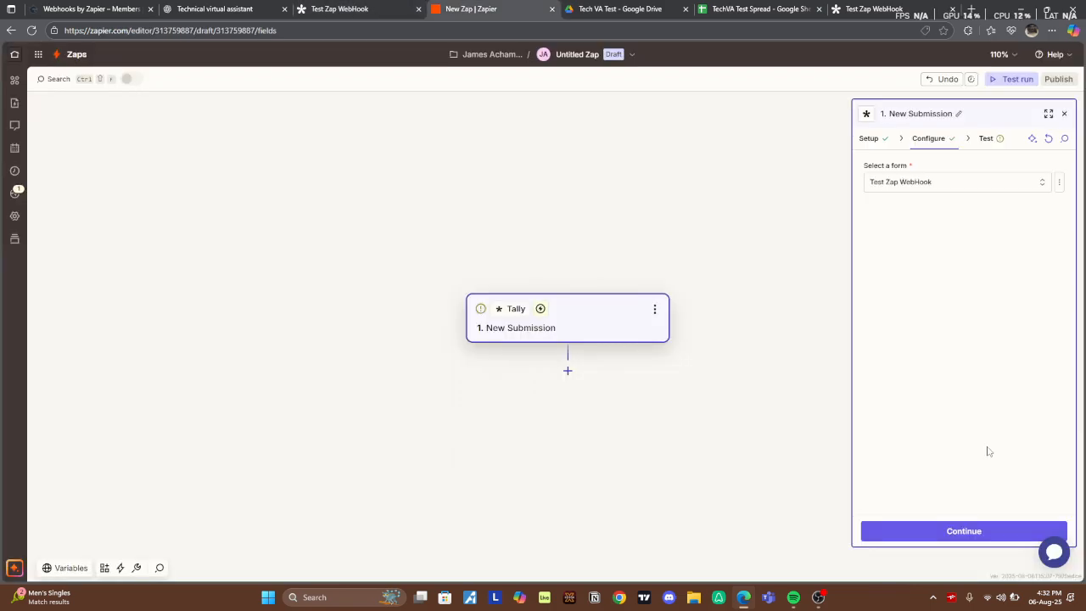
left_click(974, 533)
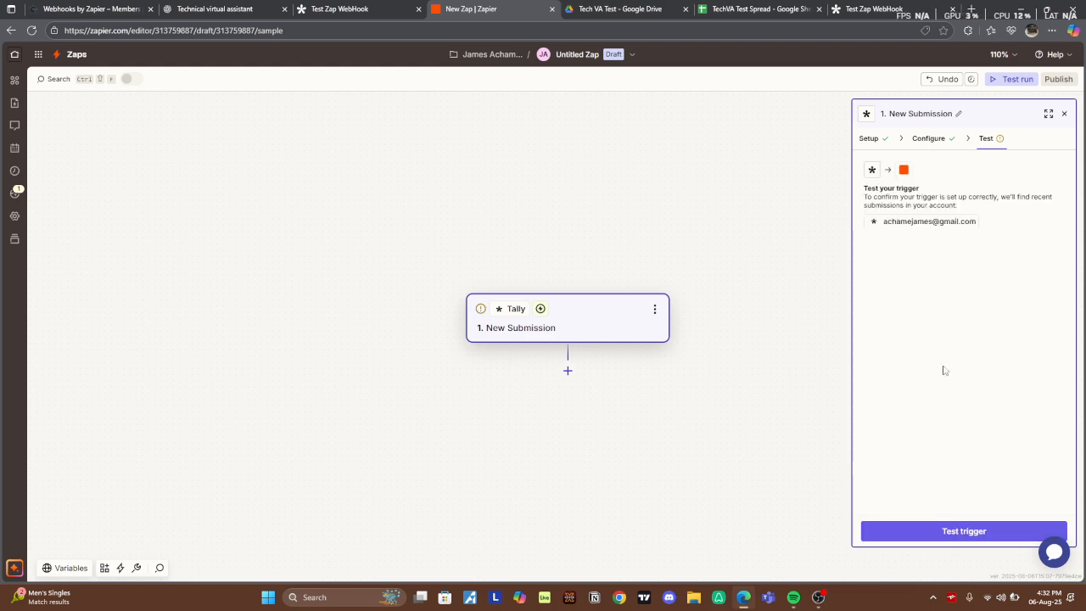
Test the Tally trigger and continue with the Submission A record.
left_click(961, 529)
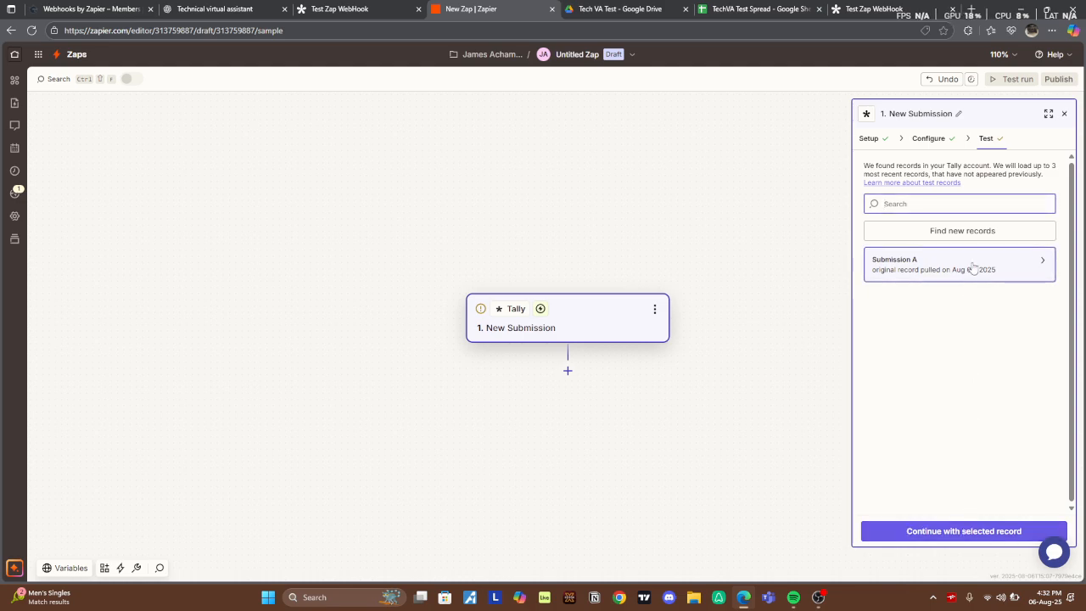
mouse_move(974, 266)
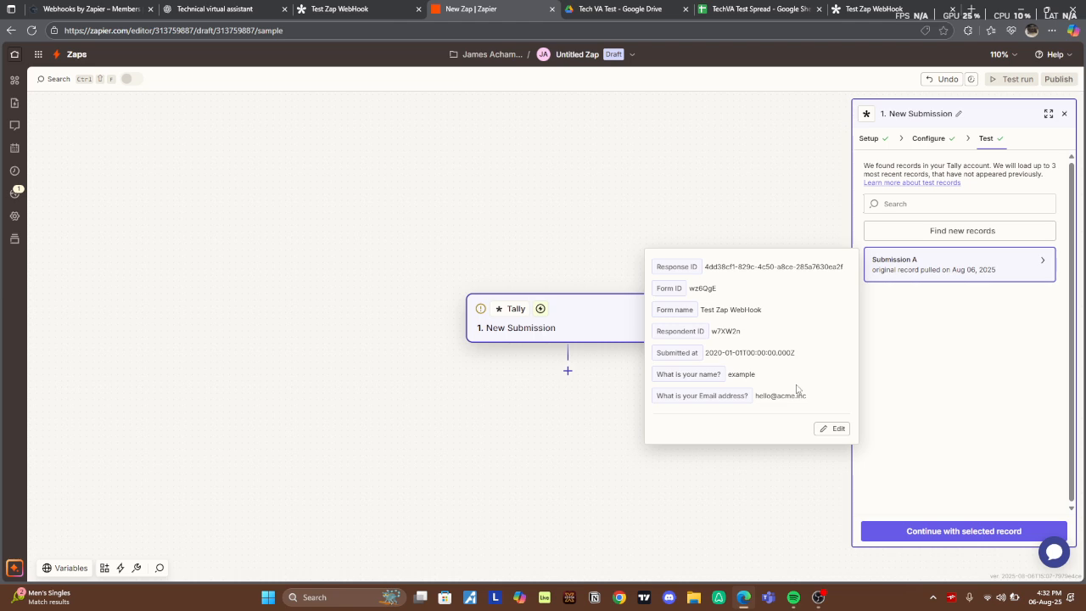
left_click(943, 531)
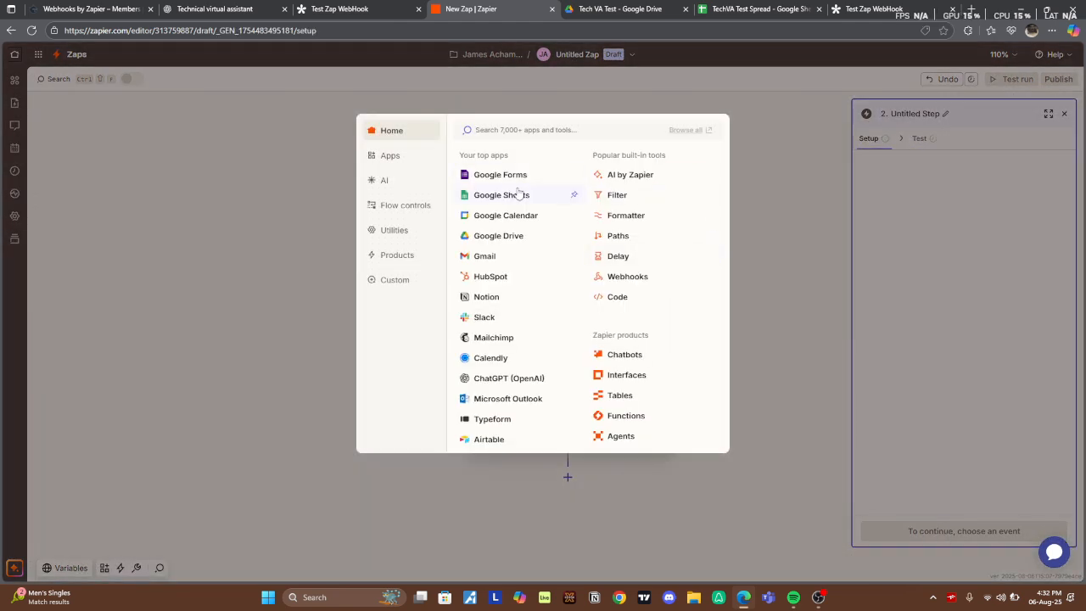
Use Google Sheets as the action app, set its event to Create Spreadsheet Row and proceed to its configuration.
left_click(517, 195)
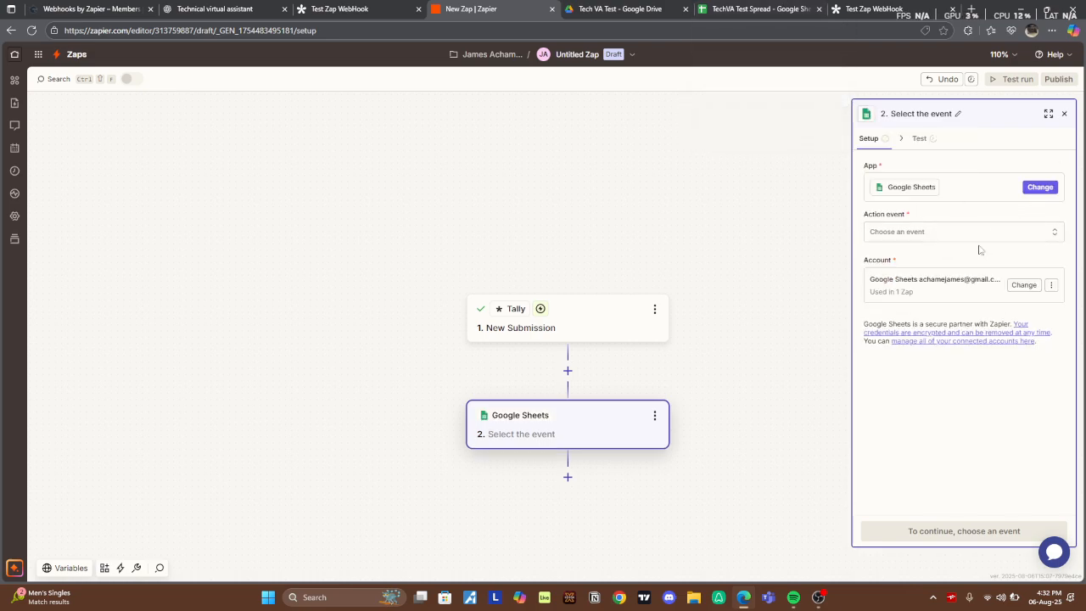
left_click(1001, 229)
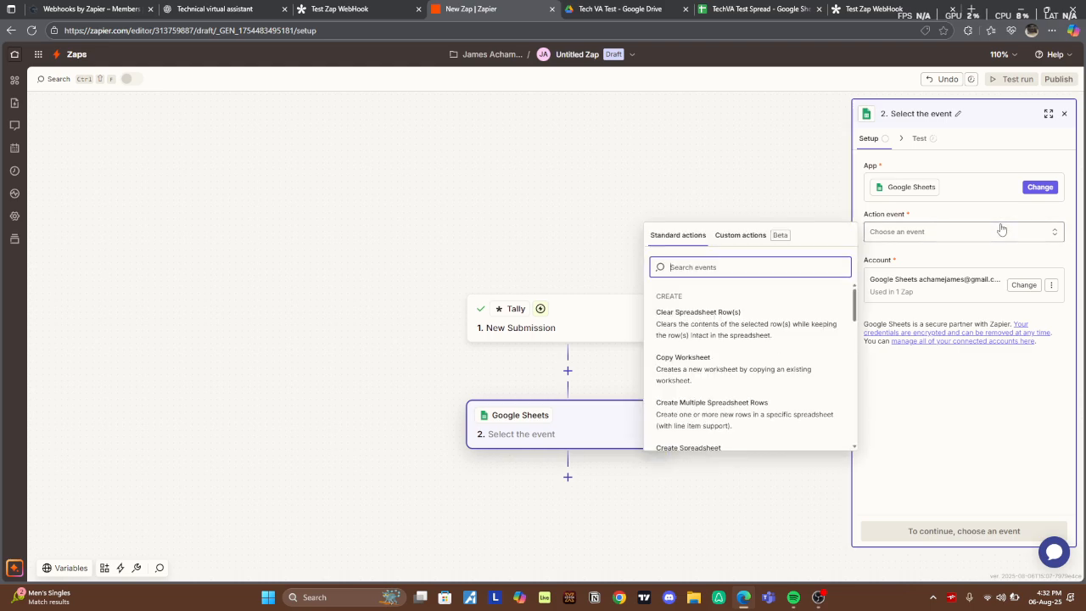
scroll(707, 339, "down", 3)
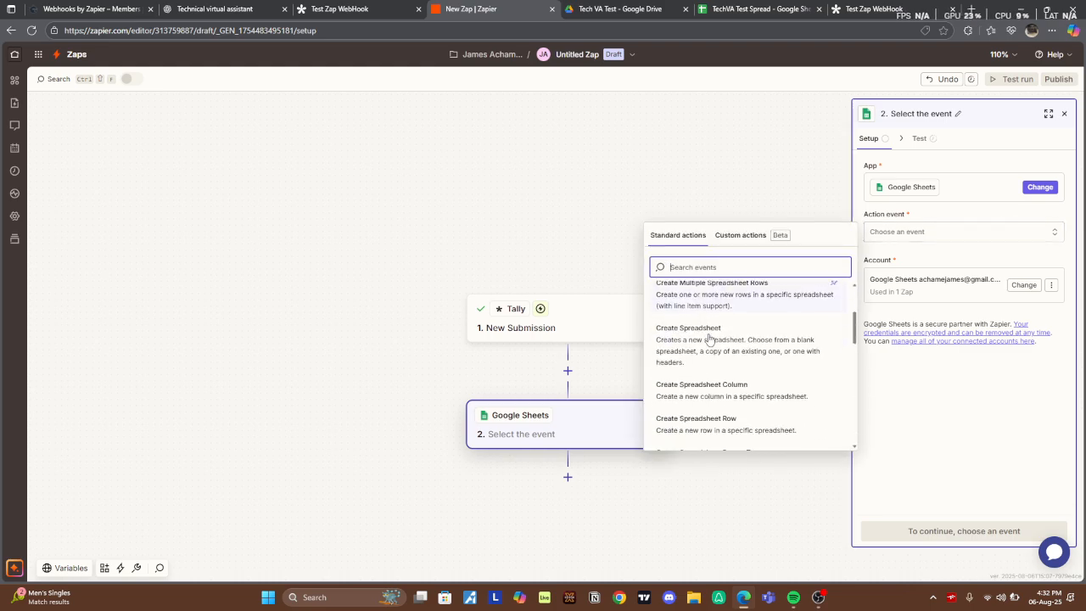
left_click(708, 341)
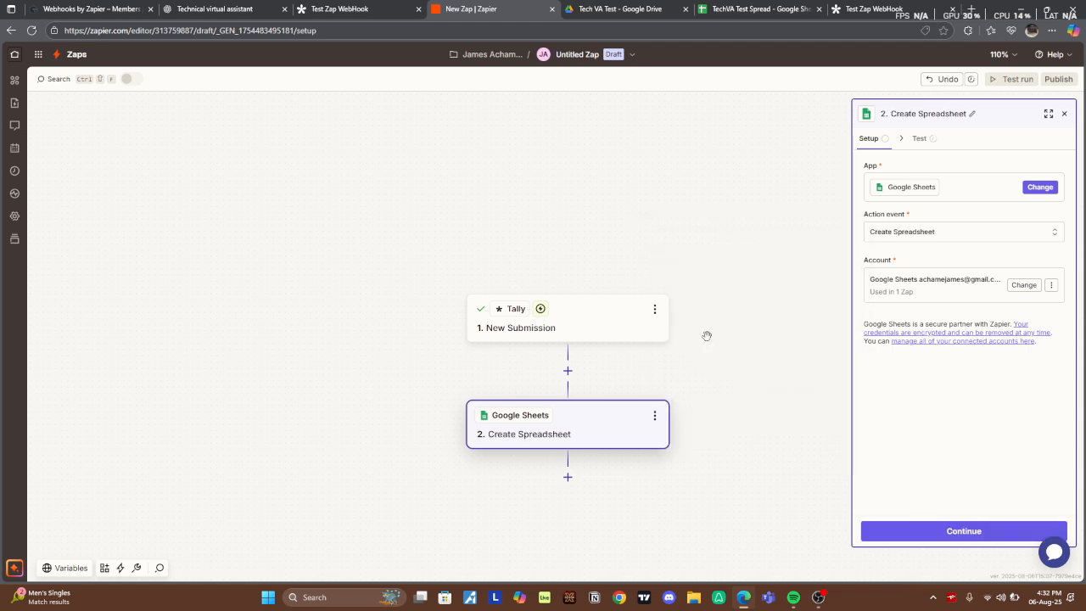
left_click(921, 236)
scroll(730, 363, "down", 2)
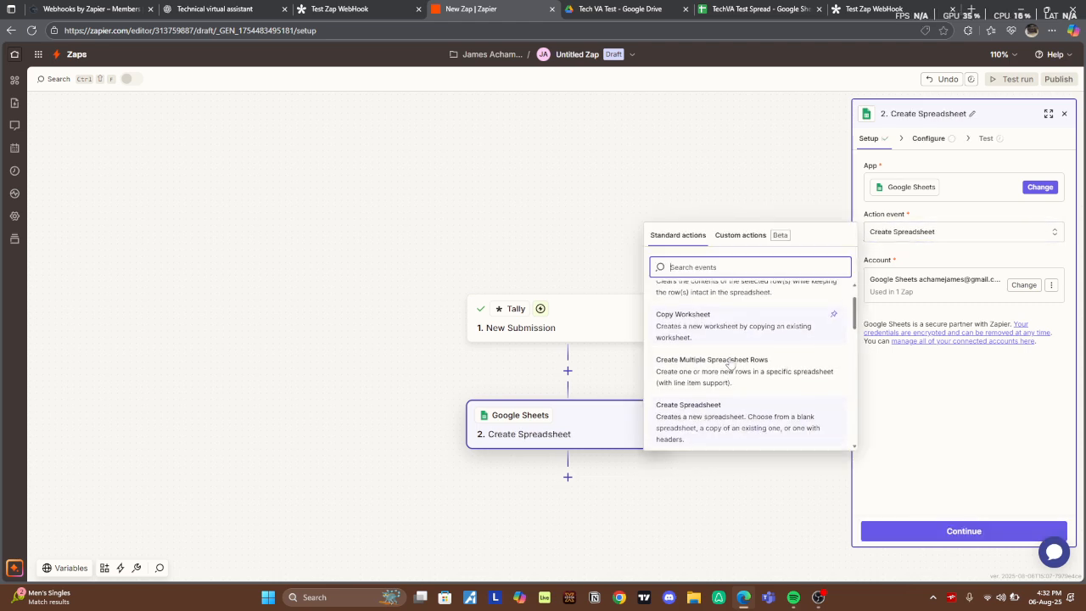
scroll(730, 366, "down", 2)
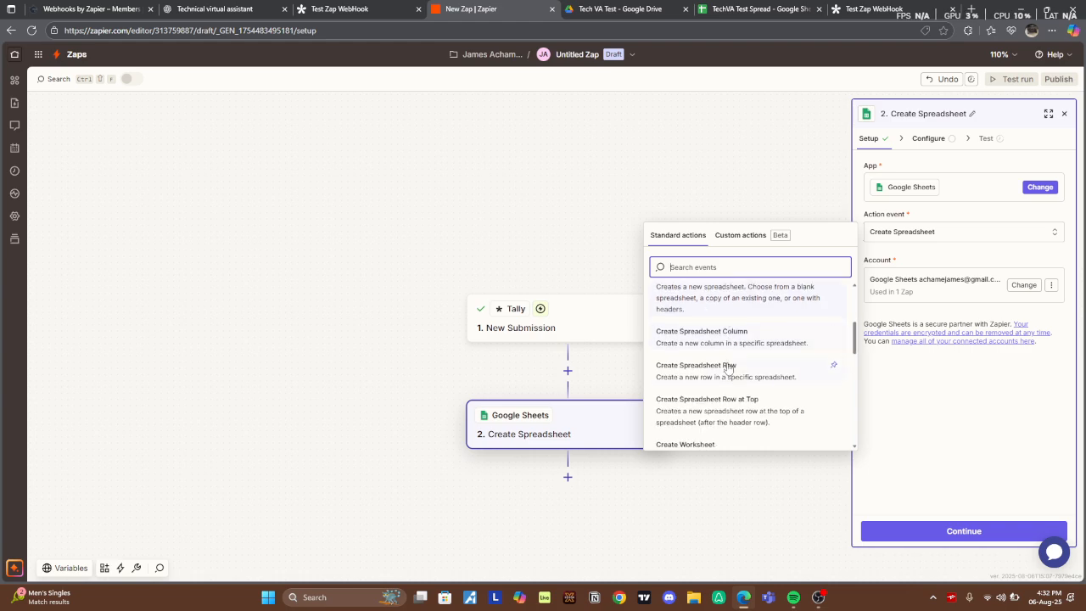
left_click(727, 367)
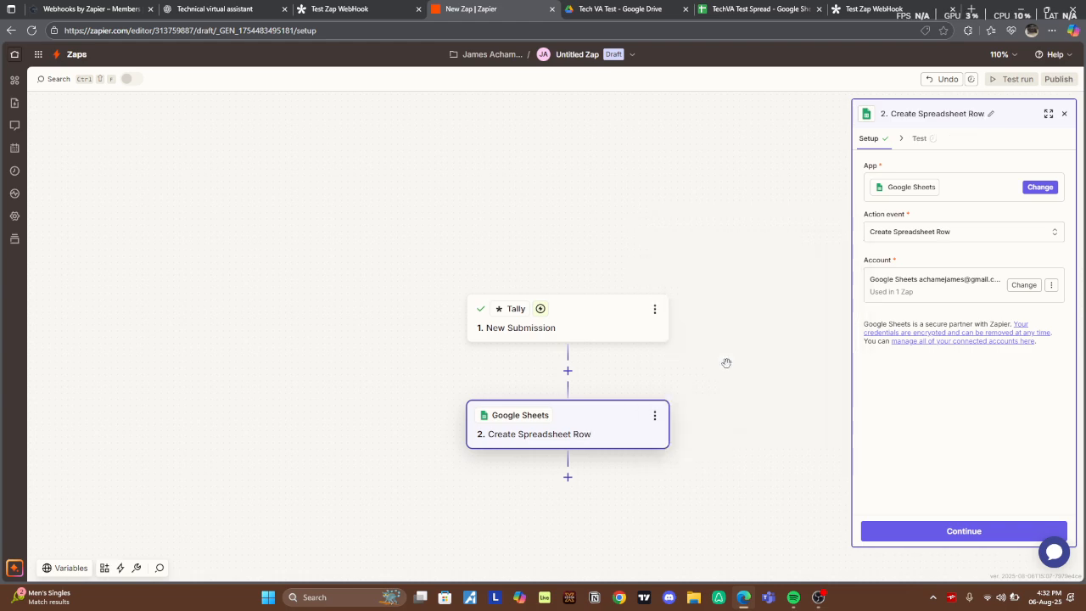
left_click(917, 529)
Point the action to Sheet1 of TechVA Test Spread in My Google Drive, and set the spreadsheet timezone option to True.
left_click(916, 183)
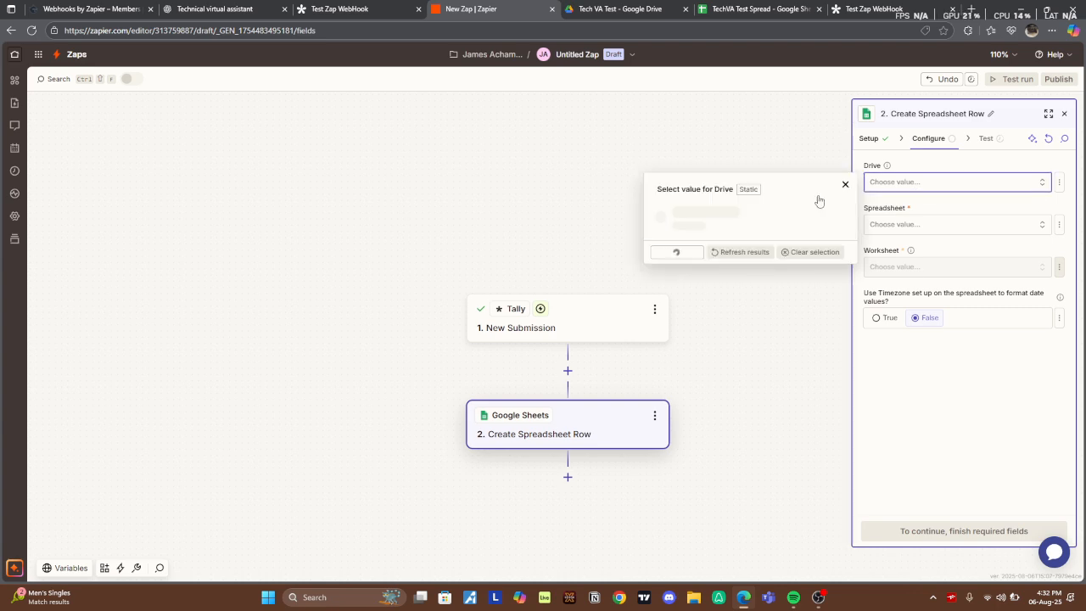
left_click(703, 214)
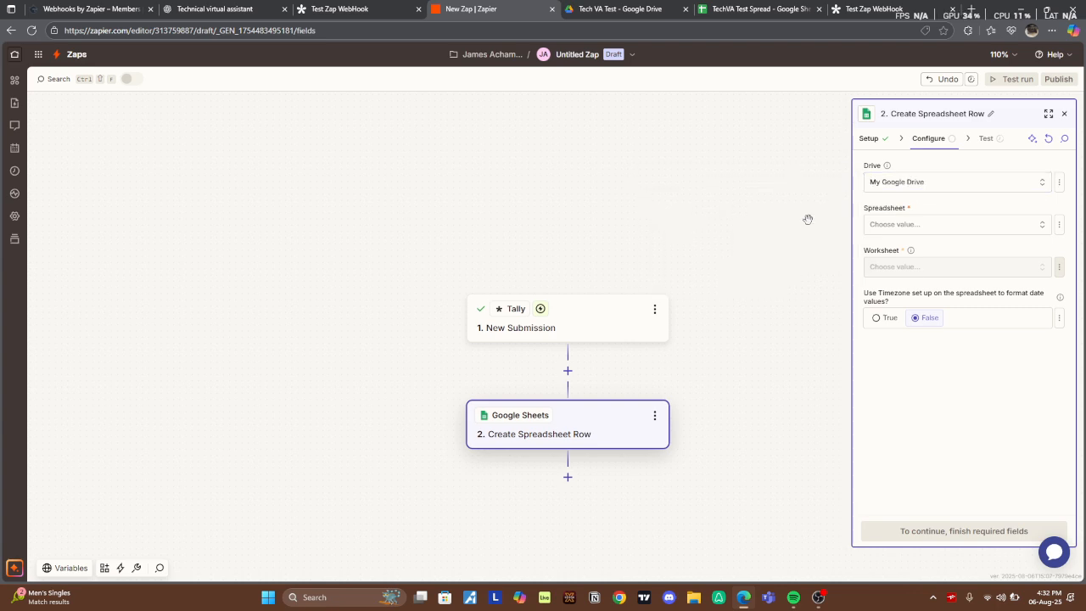
left_click(889, 228)
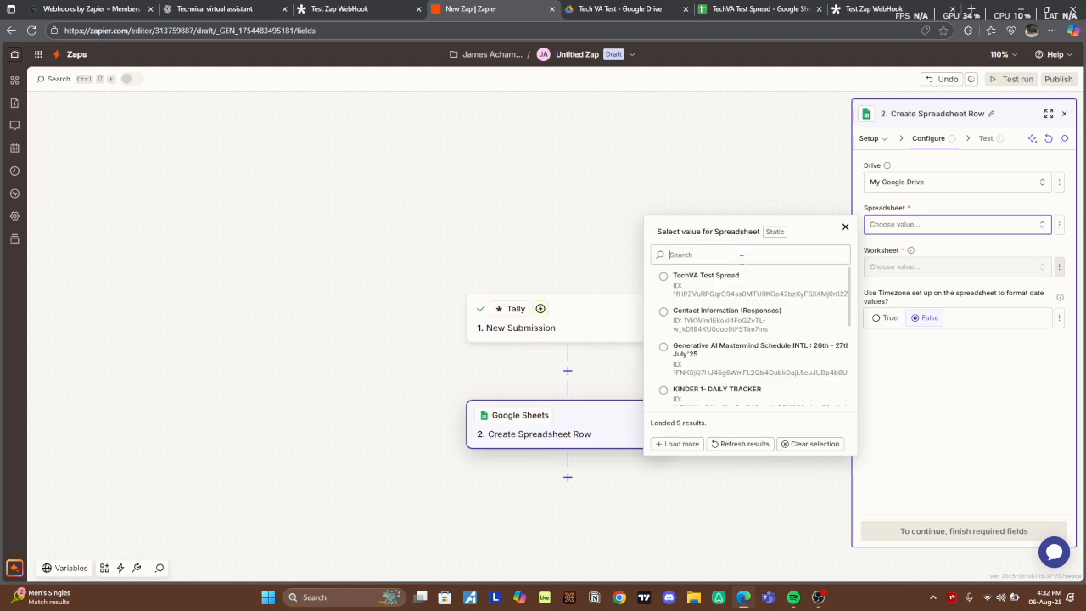
left_click(735, 283)
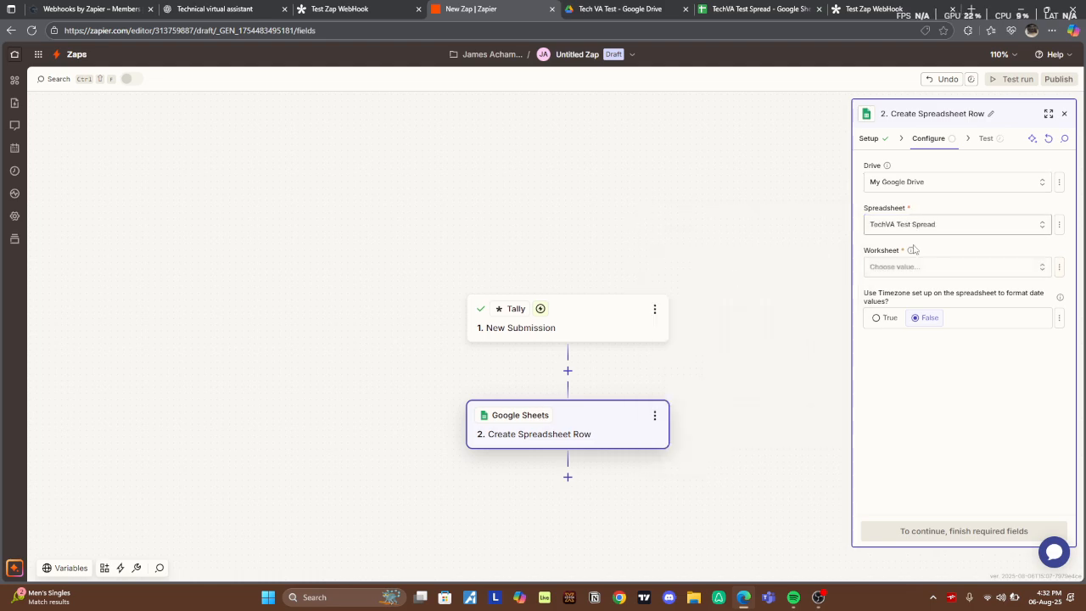
left_click(926, 267)
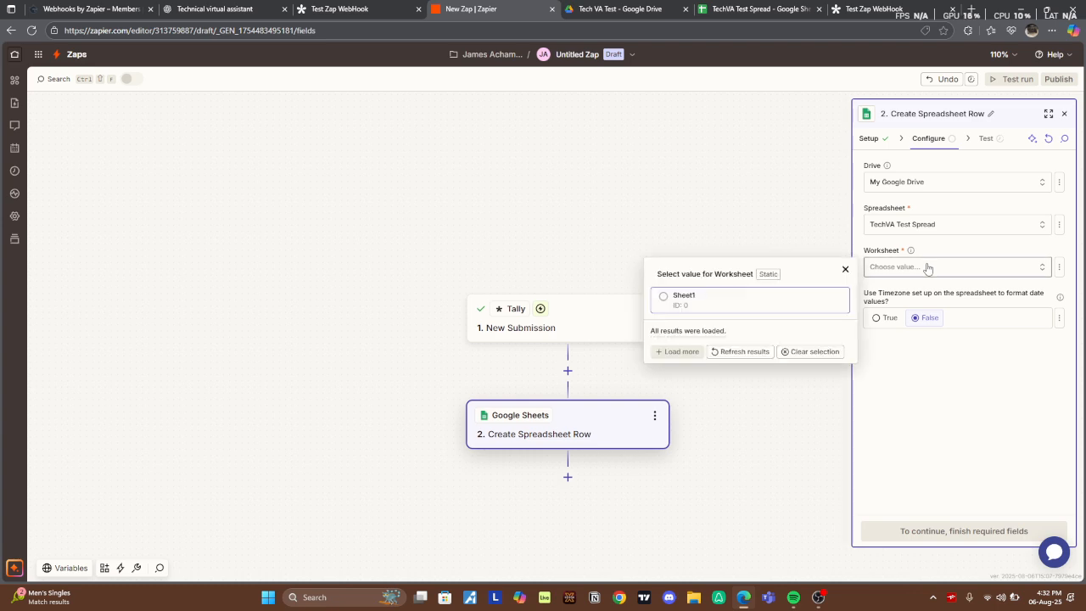
left_click(701, 309)
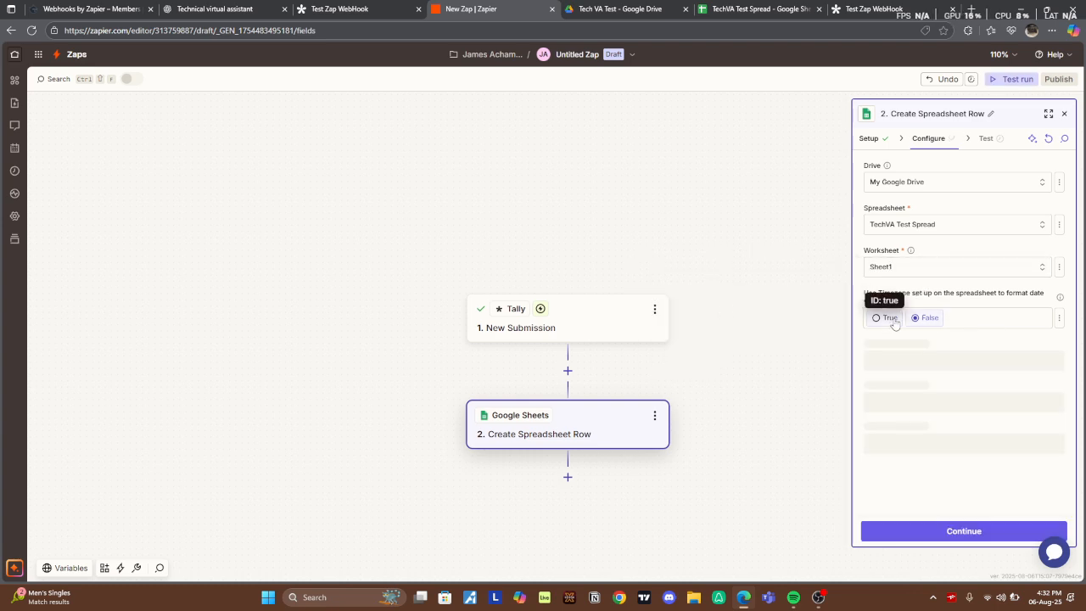
left_click(879, 317)
Map the Name field to the answer of "What is your name?" and the Email field to "What is your Email address?".
left_click(920, 360)
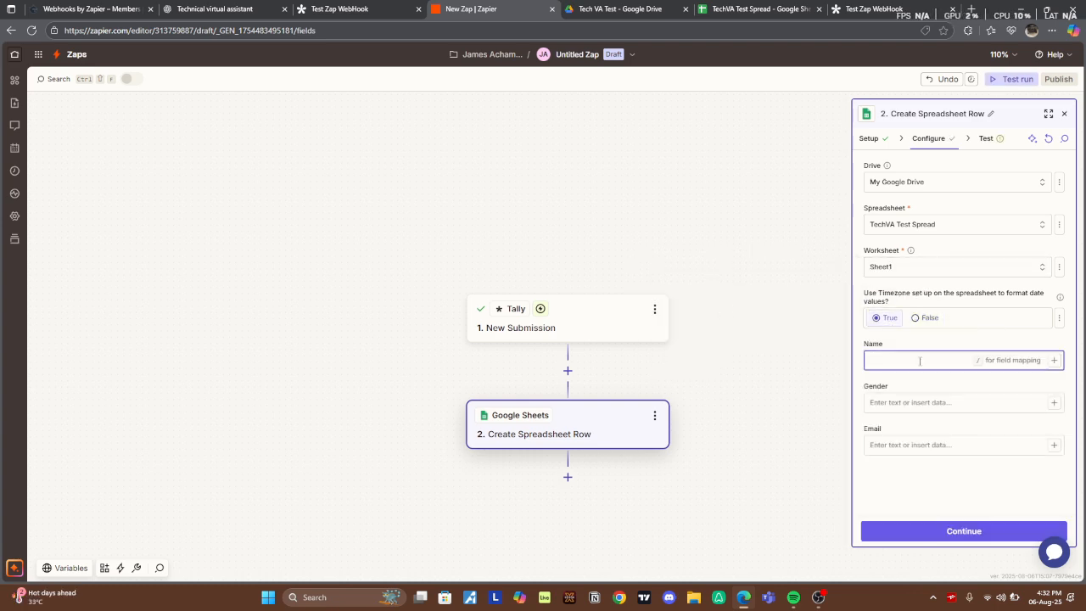
left_click(1054, 361)
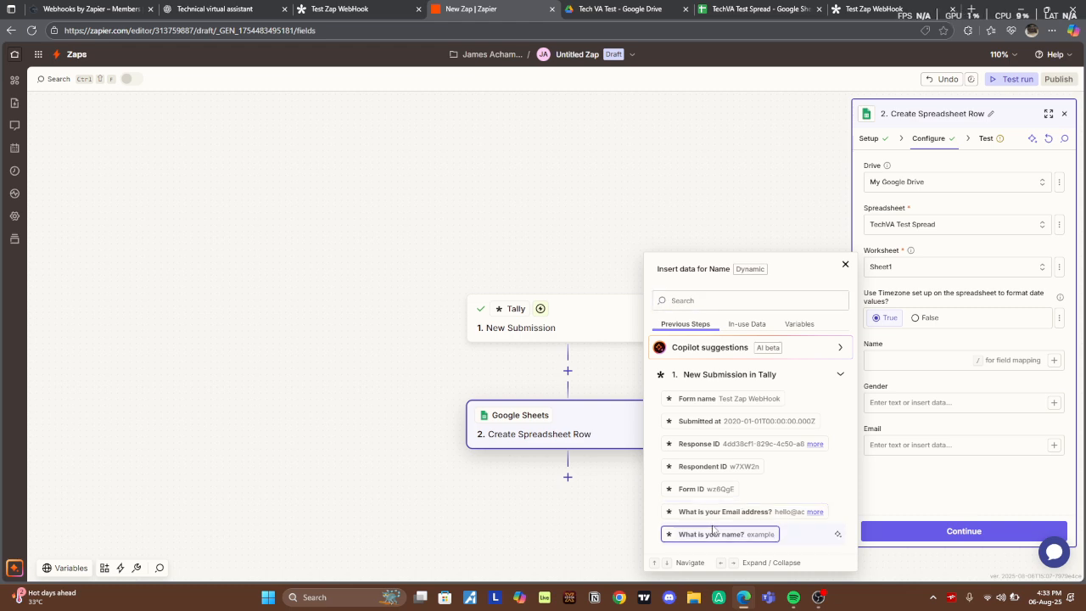
left_click(915, 450)
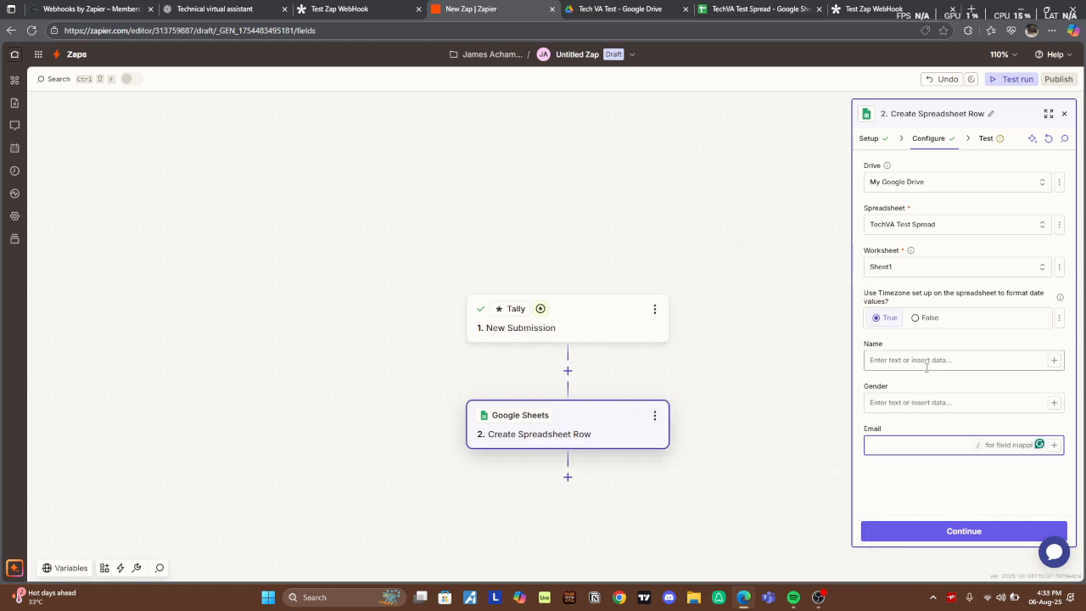
left_click(1053, 360)
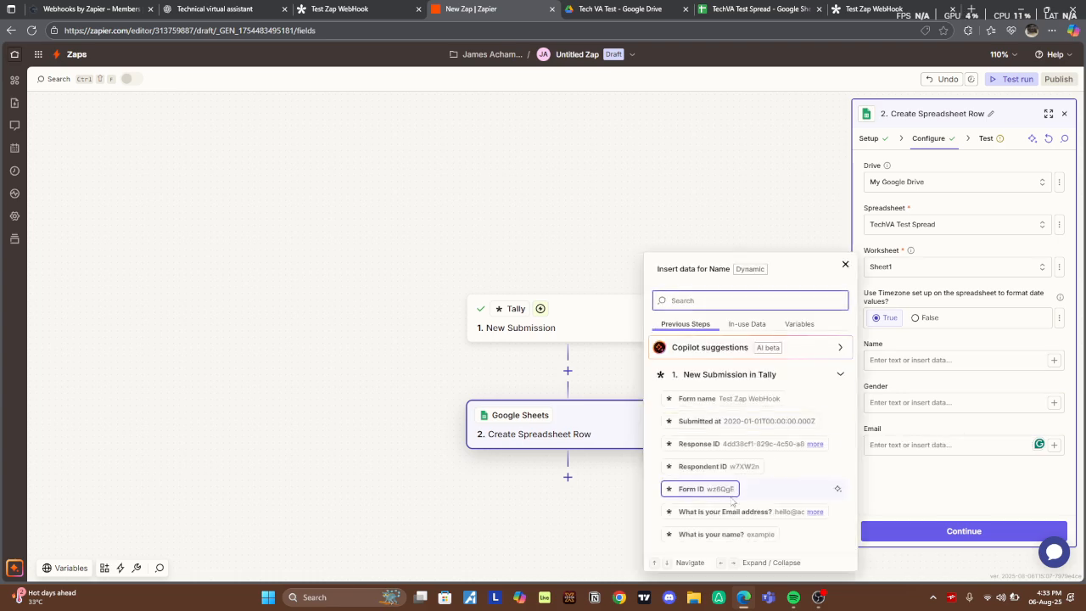
left_click(715, 537)
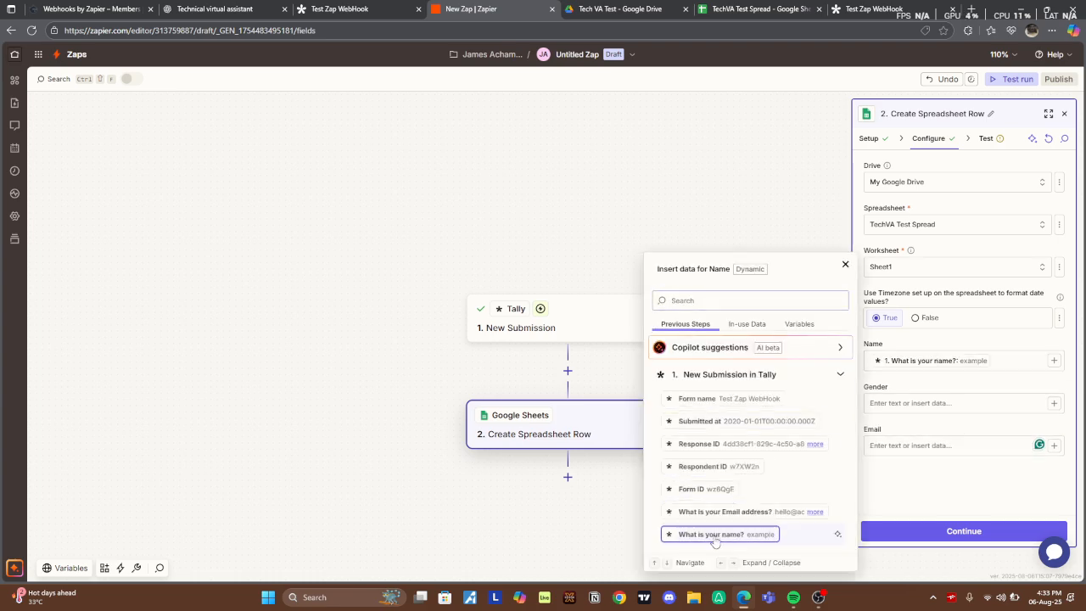
left_click(919, 444)
left_click(1053, 445)
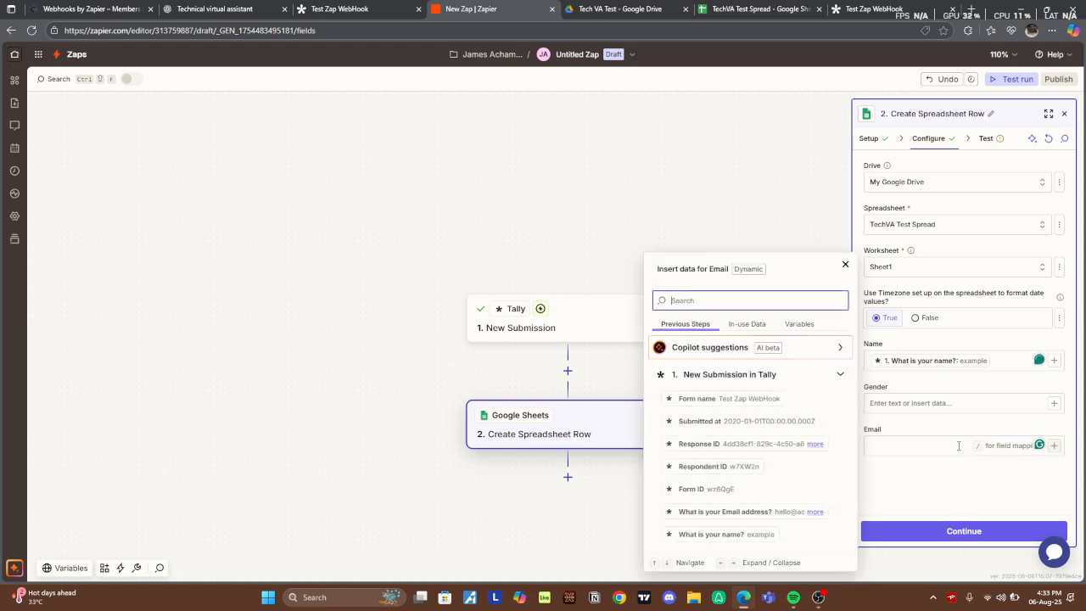
left_click(721, 513)
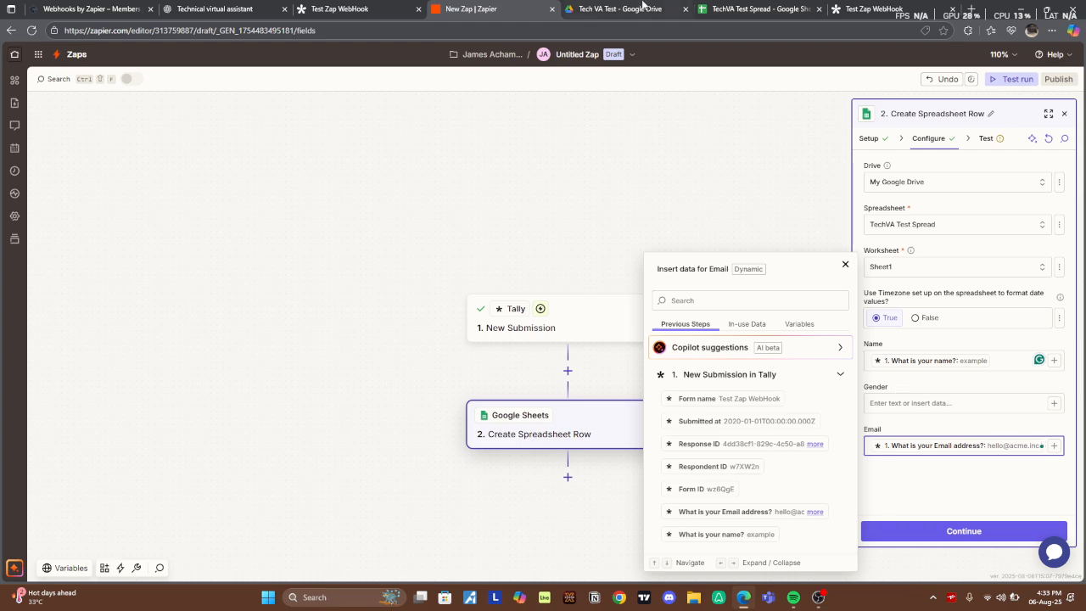
Switch to the TechVA Test Spread spreadsheet and delete its Gender column.
left_click(642, 6)
left_click(738, 8)
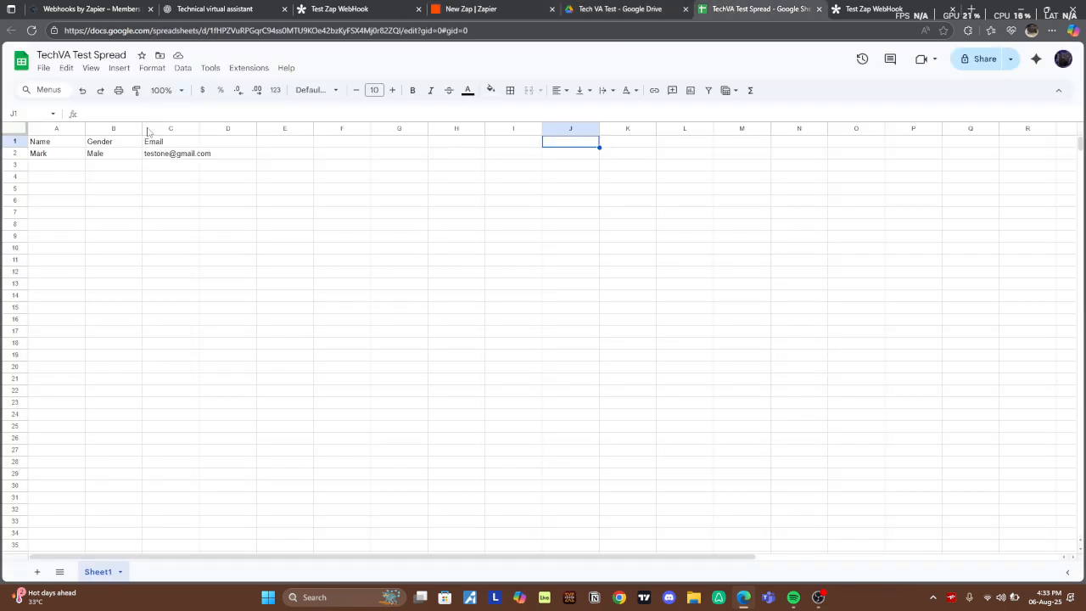
left_click(107, 128)
right_click(108, 129)
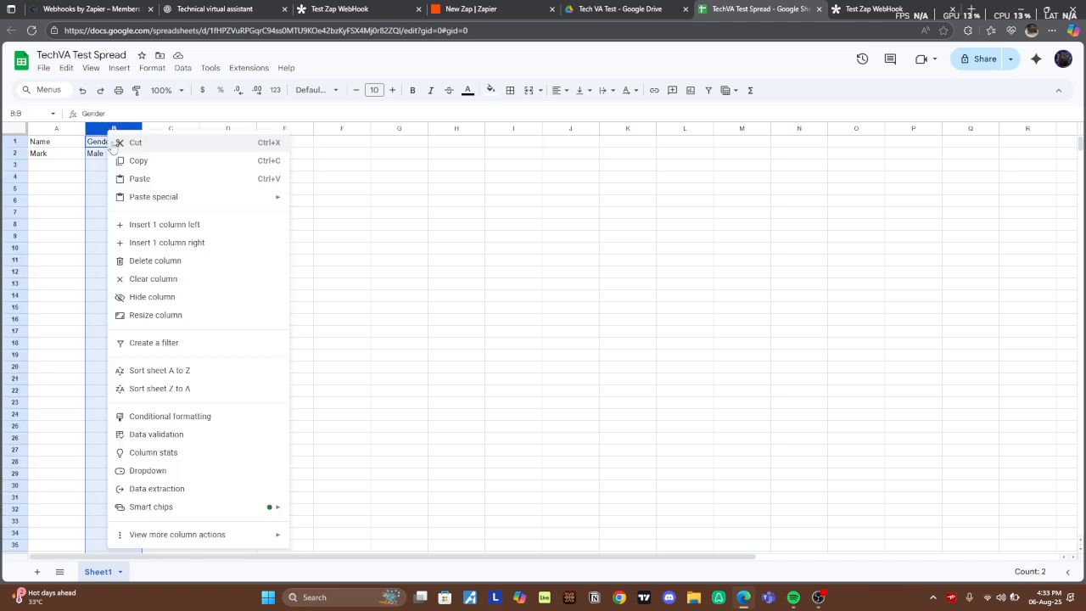
left_click(158, 262)
Return to the Zap editor and refresh the fields of the Create Spreadsheet Row step.
left_click(585, 9)
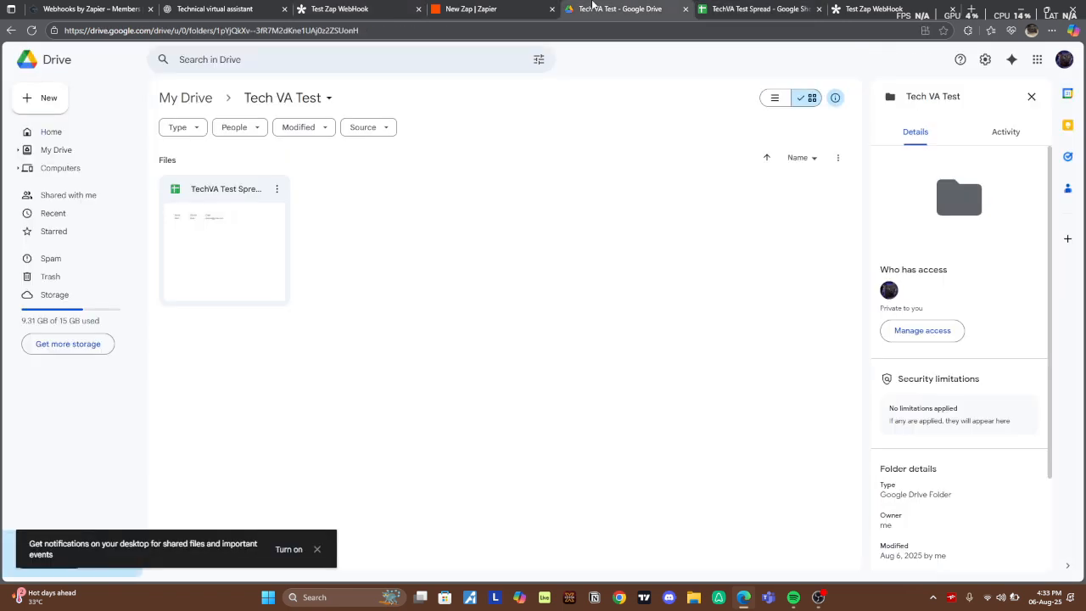
left_click(496, 8)
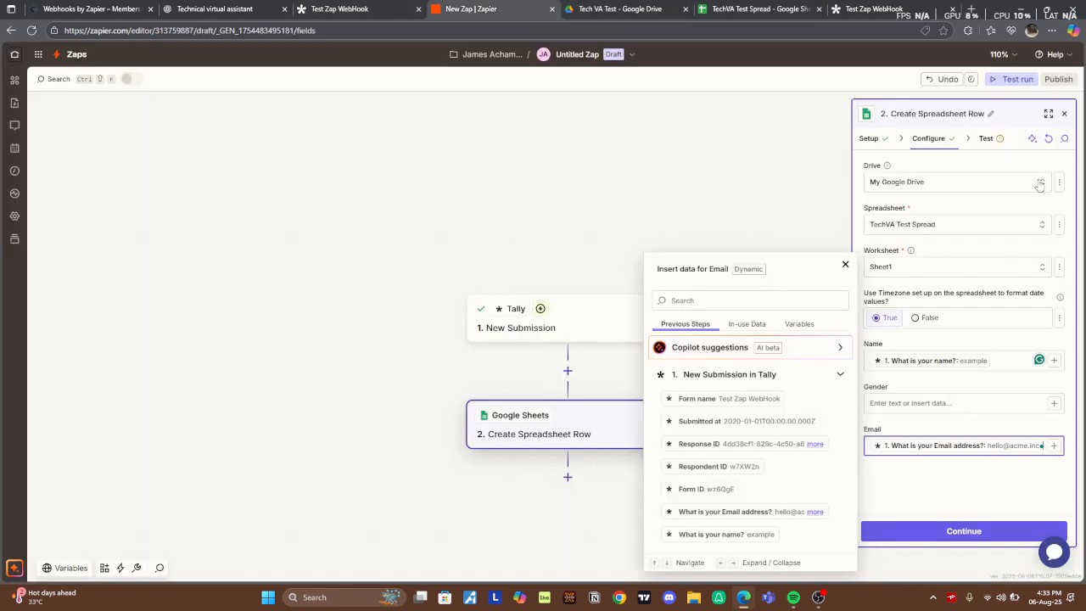
left_click(1052, 149)
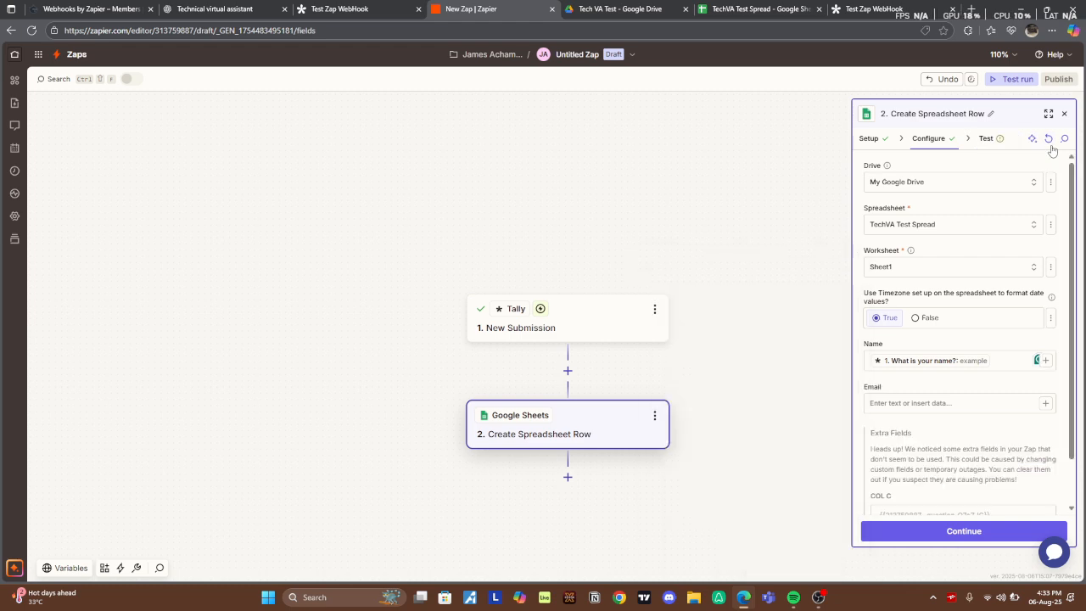
scroll(1014, 305, "down", 1)
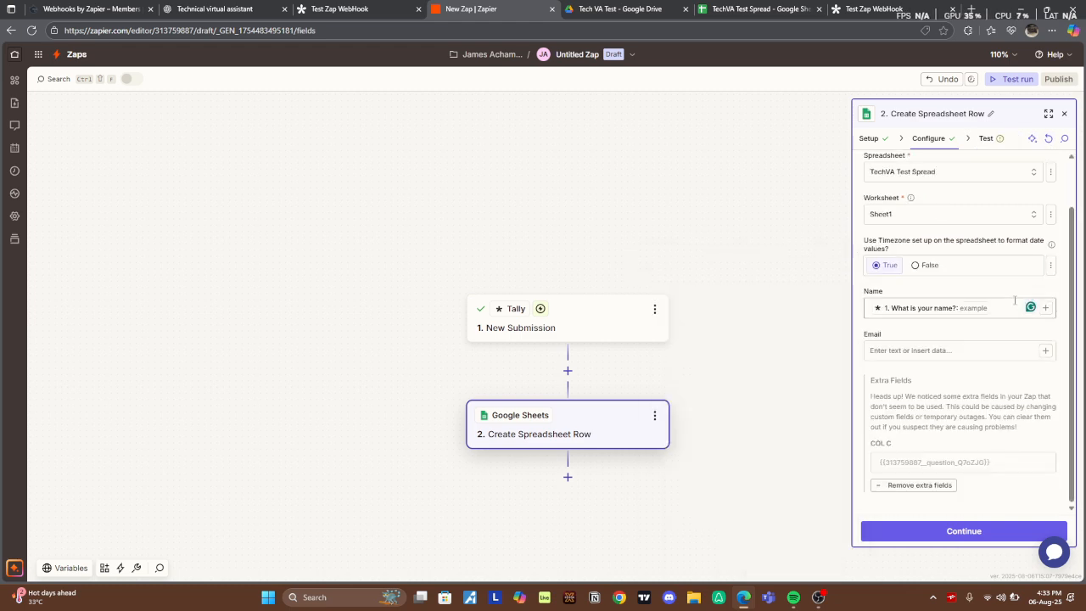
Map the Email field to the answer of "What is your Email address?" and remove the unused extra fields.
left_click(1045, 350)
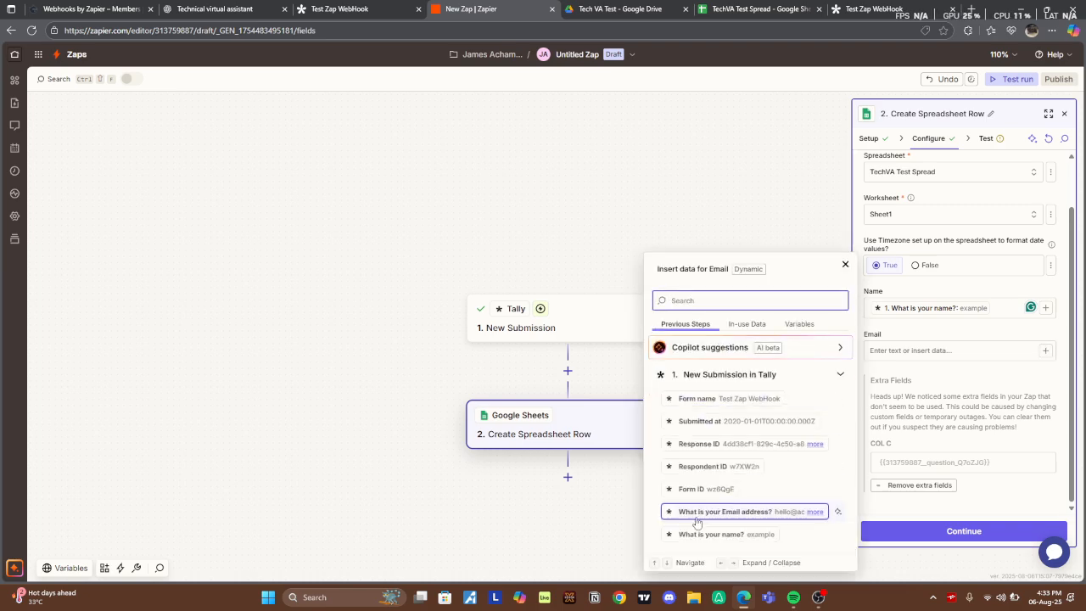
left_click(705, 513)
left_click(904, 498)
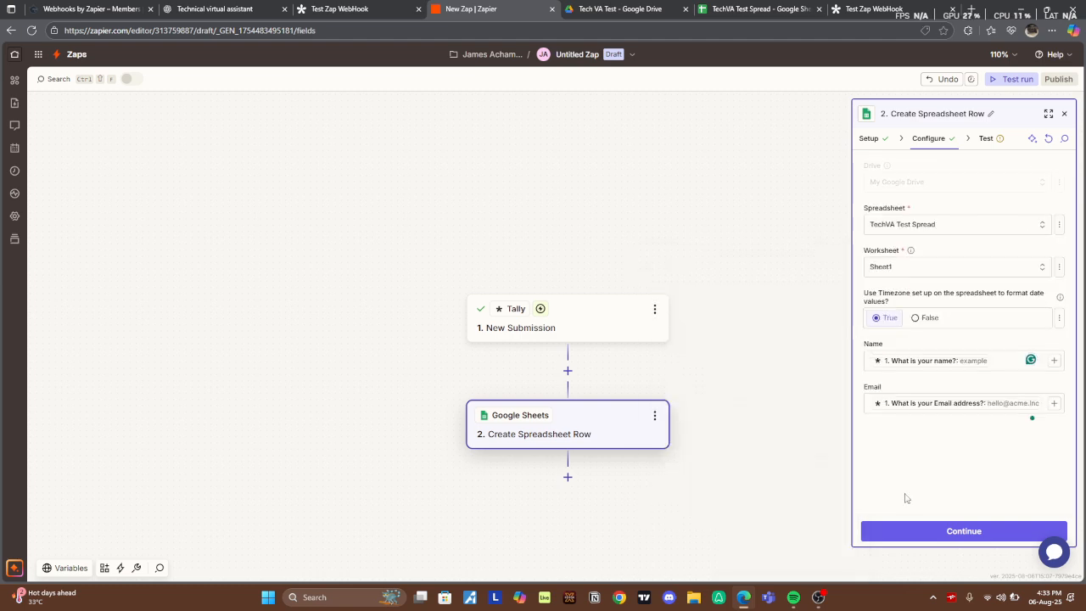
Switch to the TechVA Test Spread spreadsheet and fit the Email column's width to its contents.
left_click(719, 8)
left_click(327, 155)
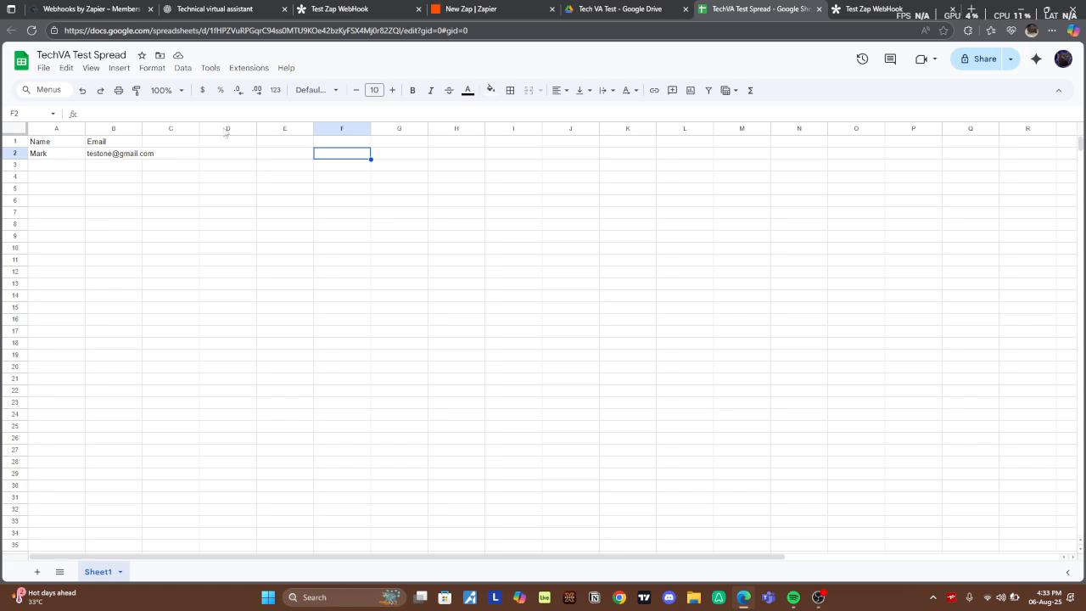
double_click(142, 128)
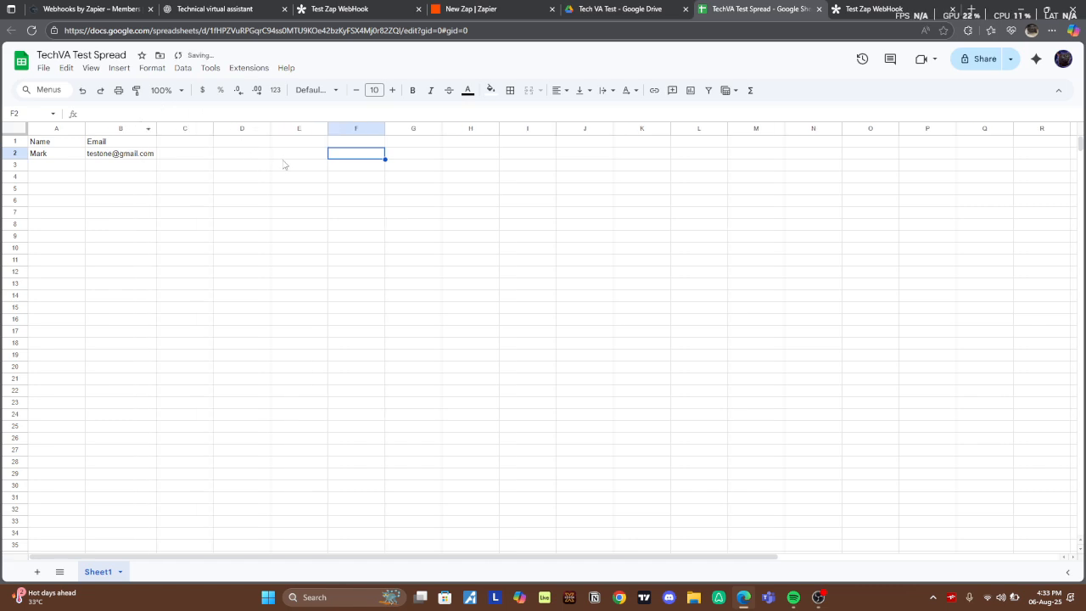
Return to the Zap editor and test the Create Spreadsheet Row step with the sample submission.
left_click(495, 7)
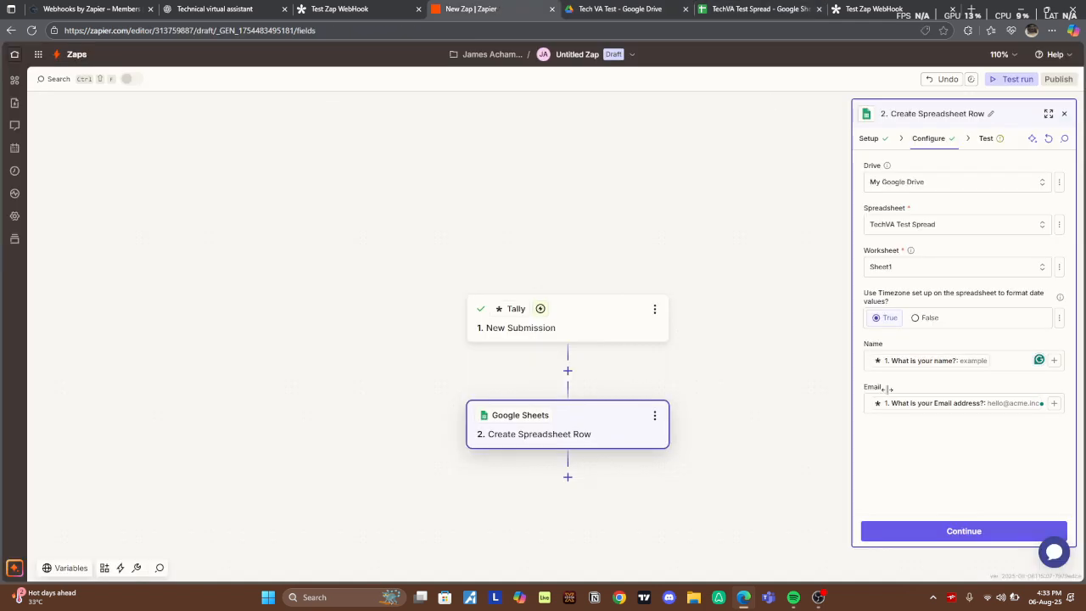
left_click(977, 533)
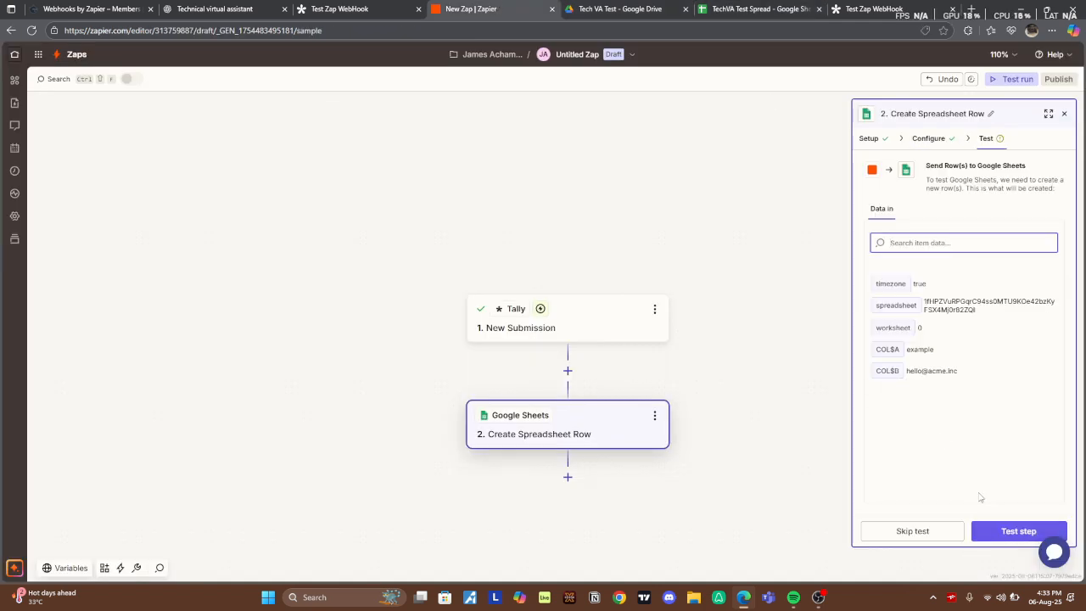
left_click(998, 537)
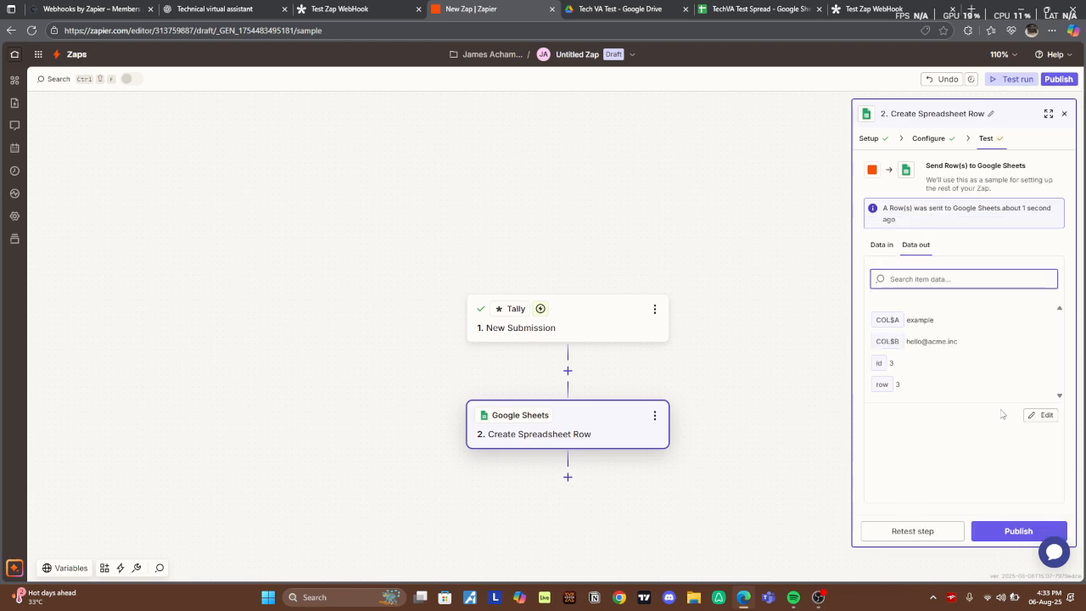
Publish the Zap and open the list of all Zaps.
left_click(1028, 531)
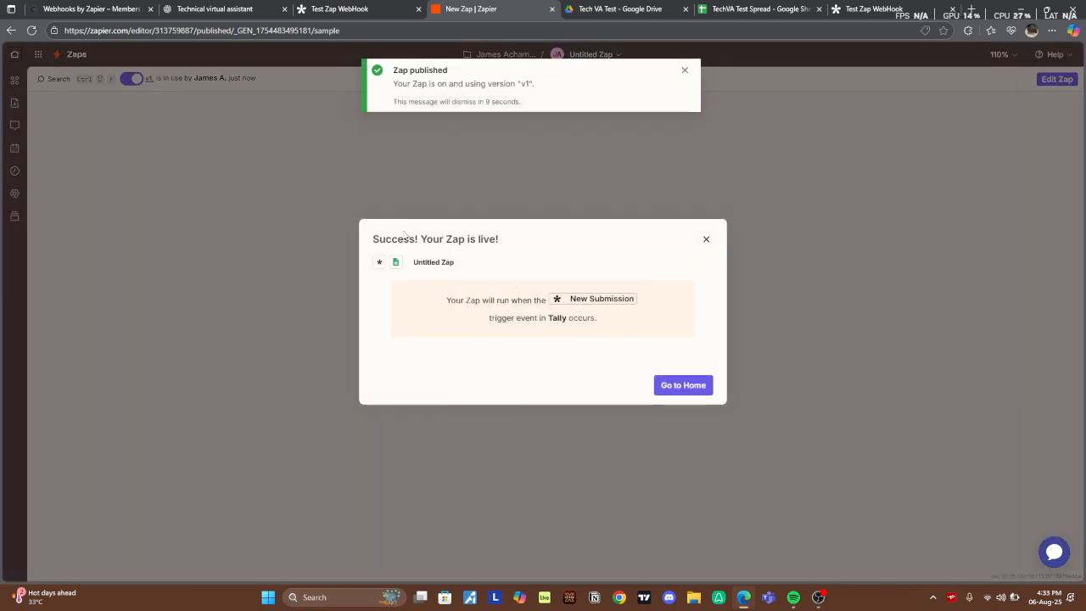
left_click(676, 384)
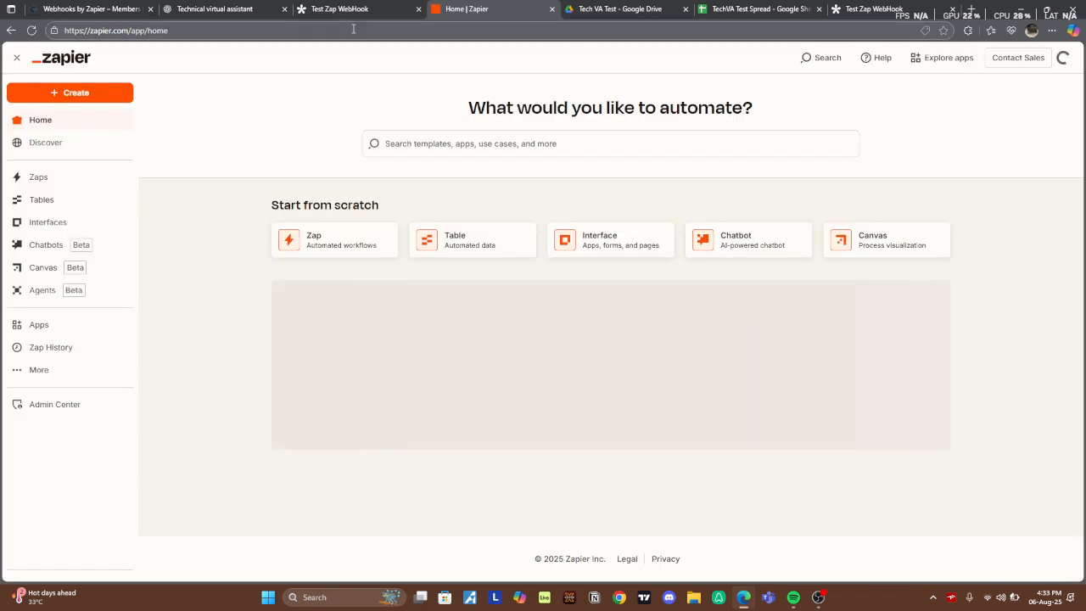
left_click(38, 178)
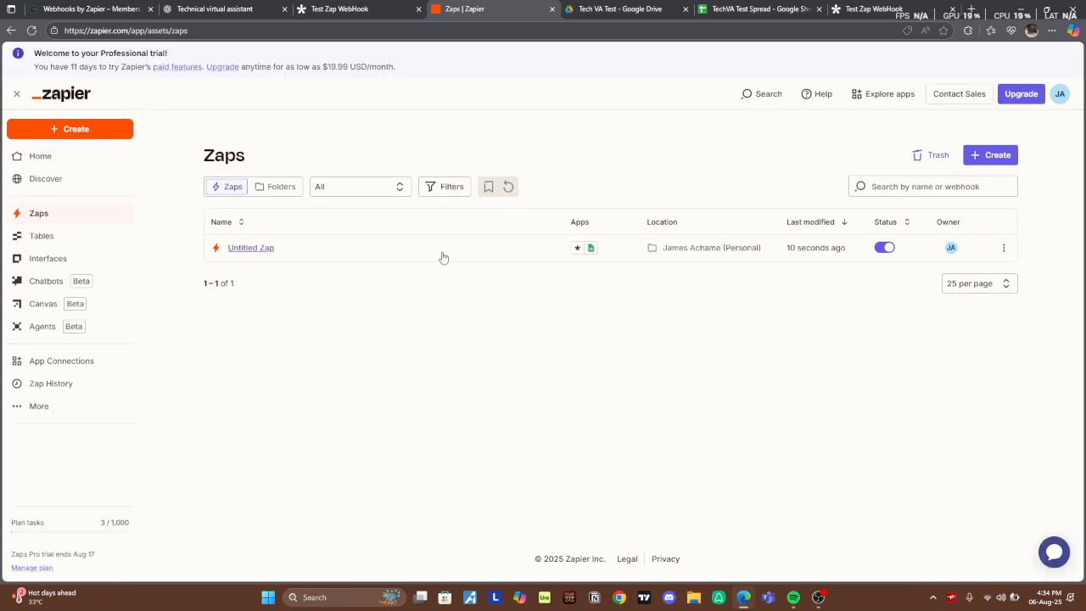
Switch to the Test Zap WebHook form in Tally and review its connected integrations and share link.
left_click(391, 8)
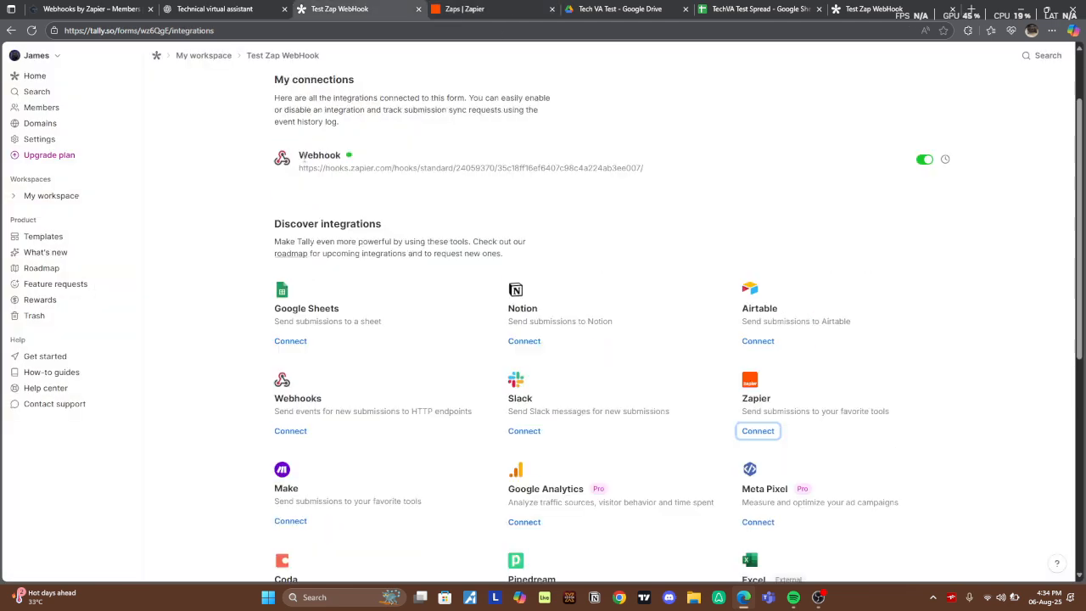
scroll(523, 186, "up", 2)
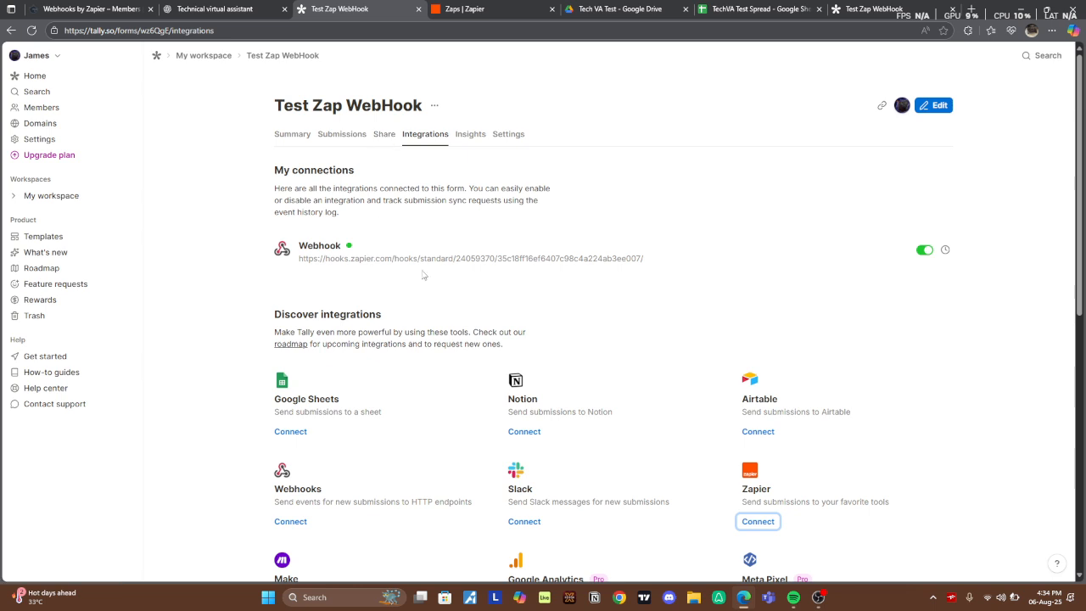
left_click(381, 137)
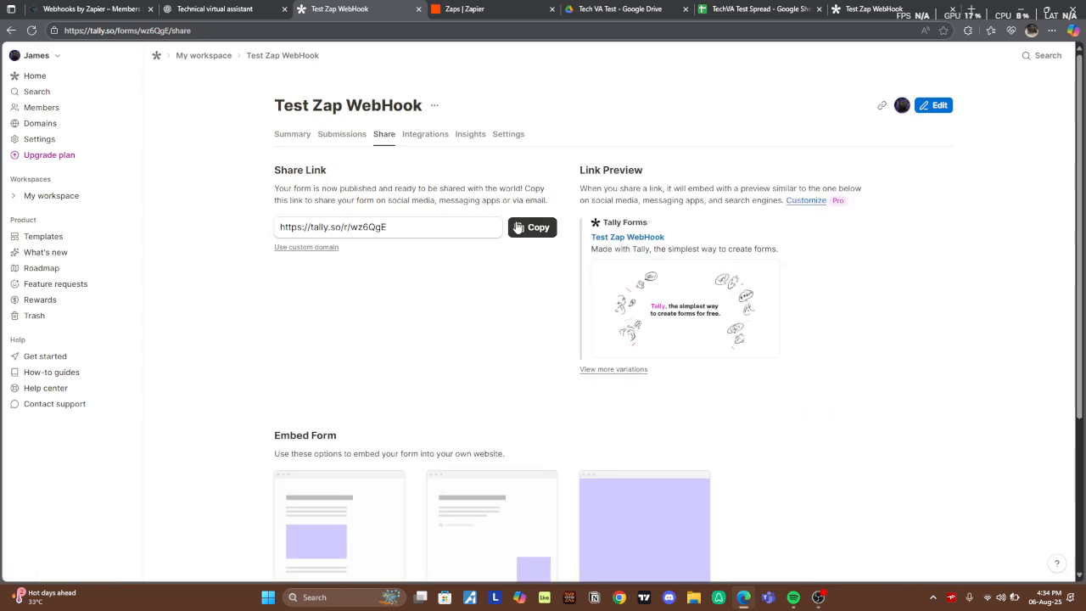
Submit the live Test Zap WebHook form with a first name and an email address, and check the spreadsheet for the new row.
left_click(880, 11)
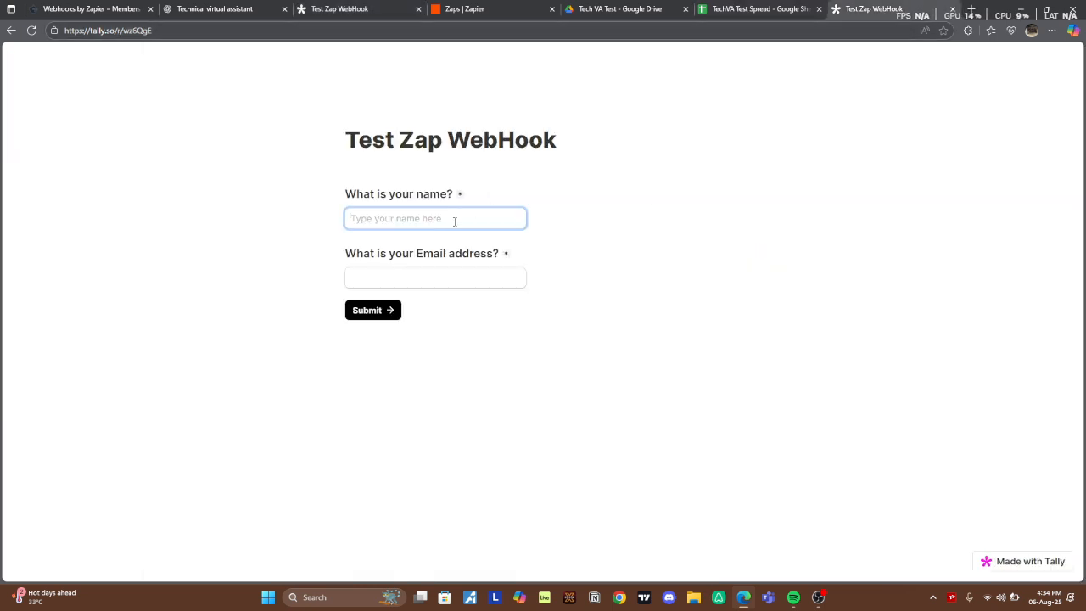
type("James")
key("Tab")
type("tes")
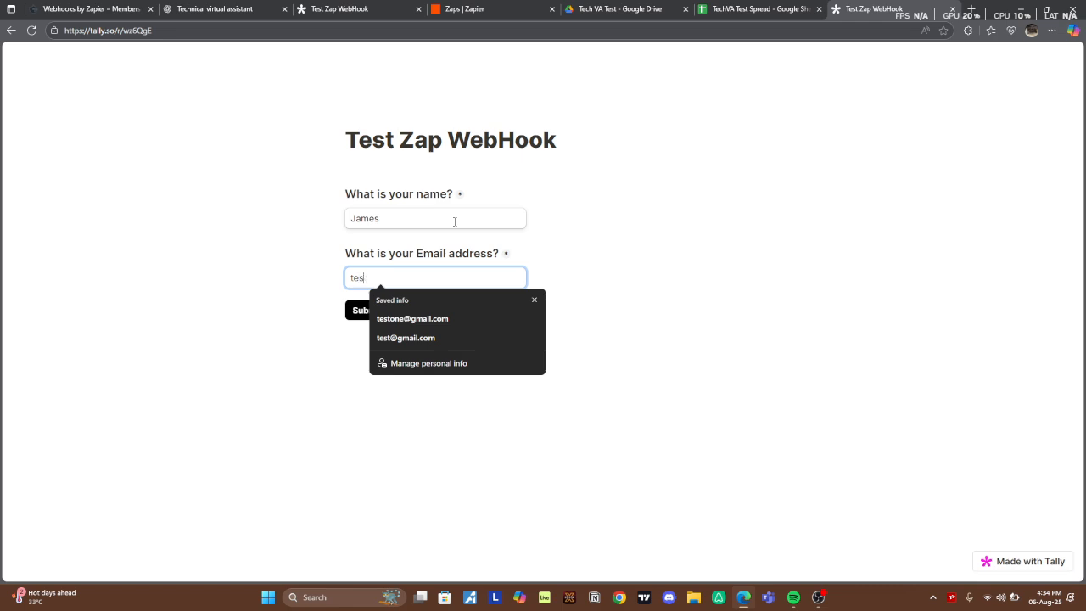
type("t@gmail.com")
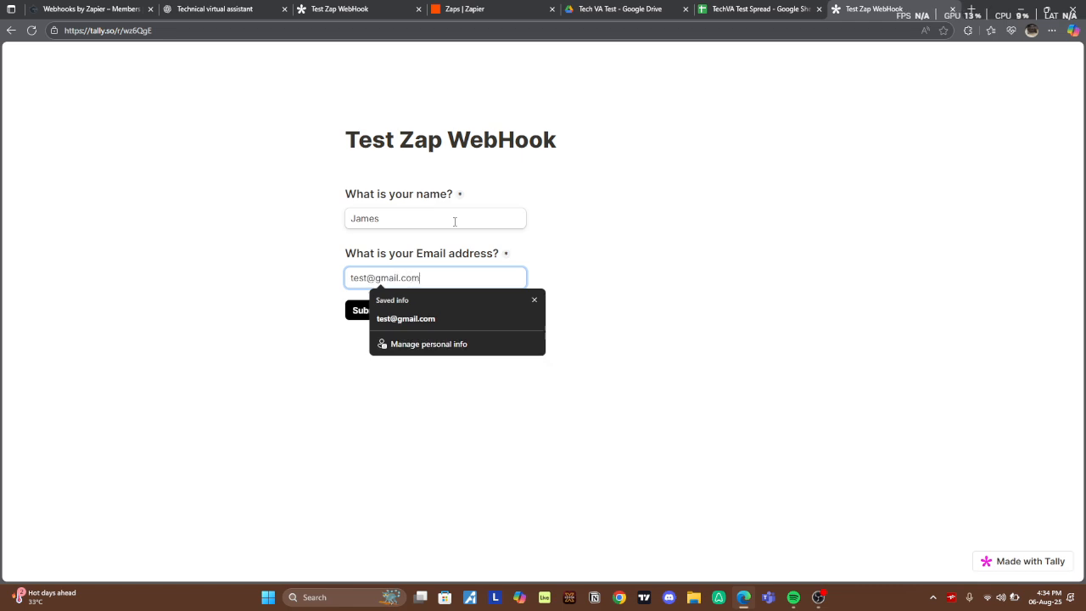
left_click(368, 313)
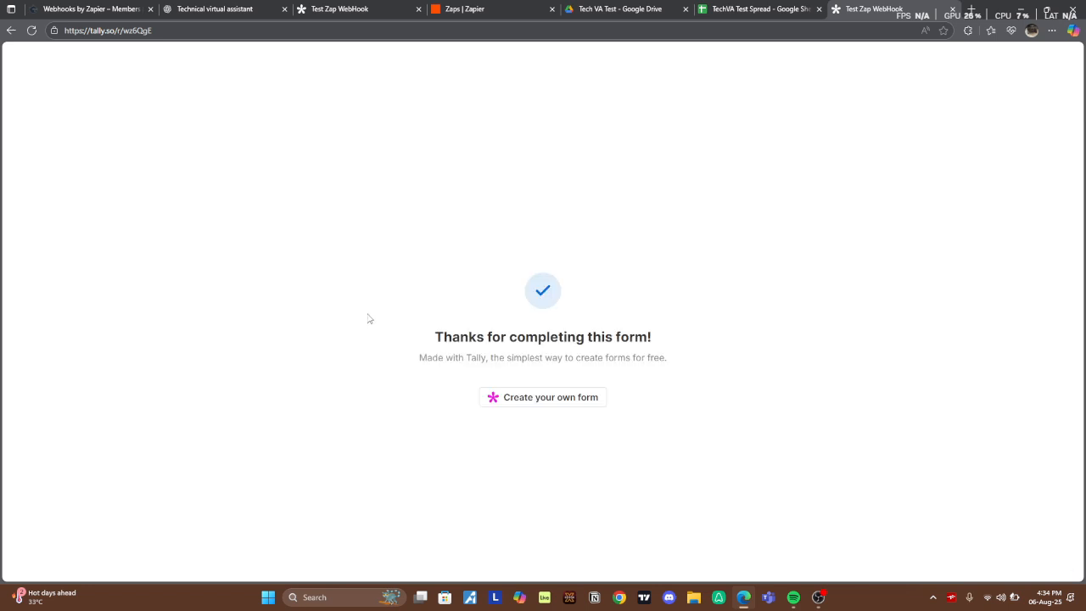
left_click(723, 7)
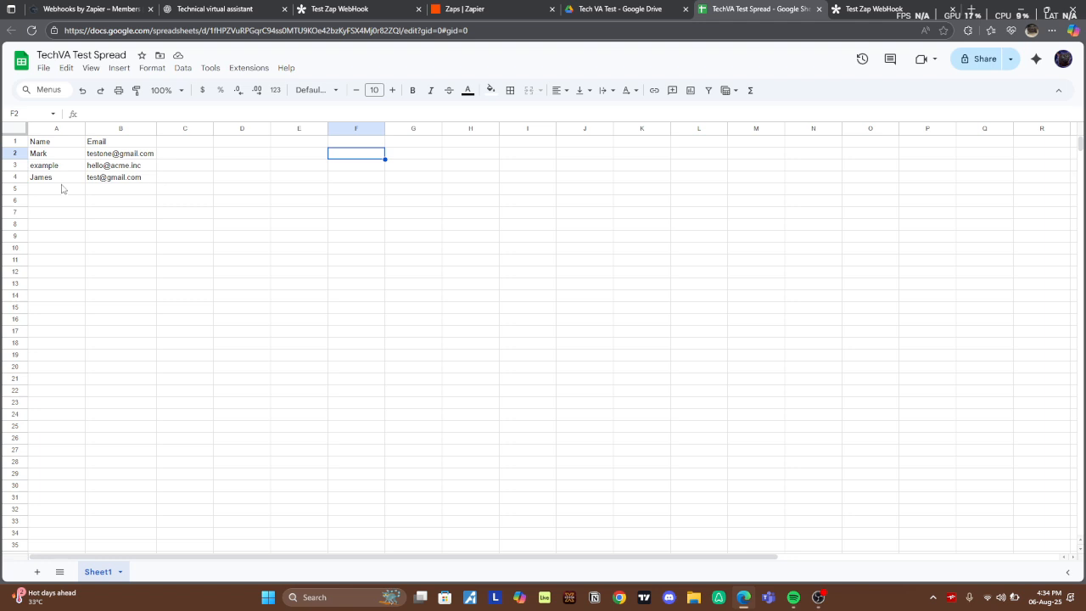
left_click(861, 7)
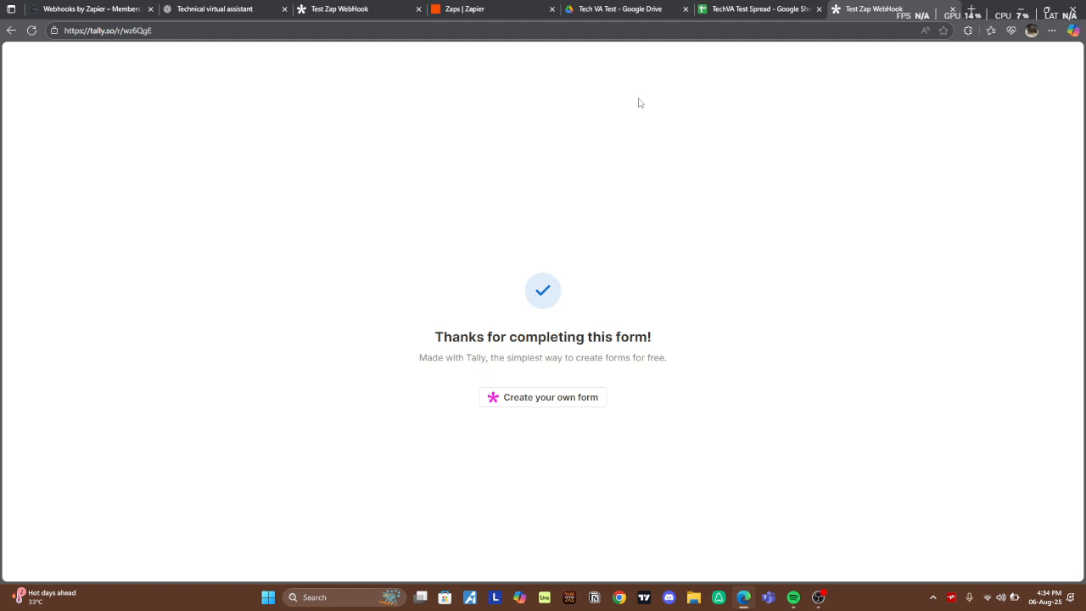
left_click(818, 597)
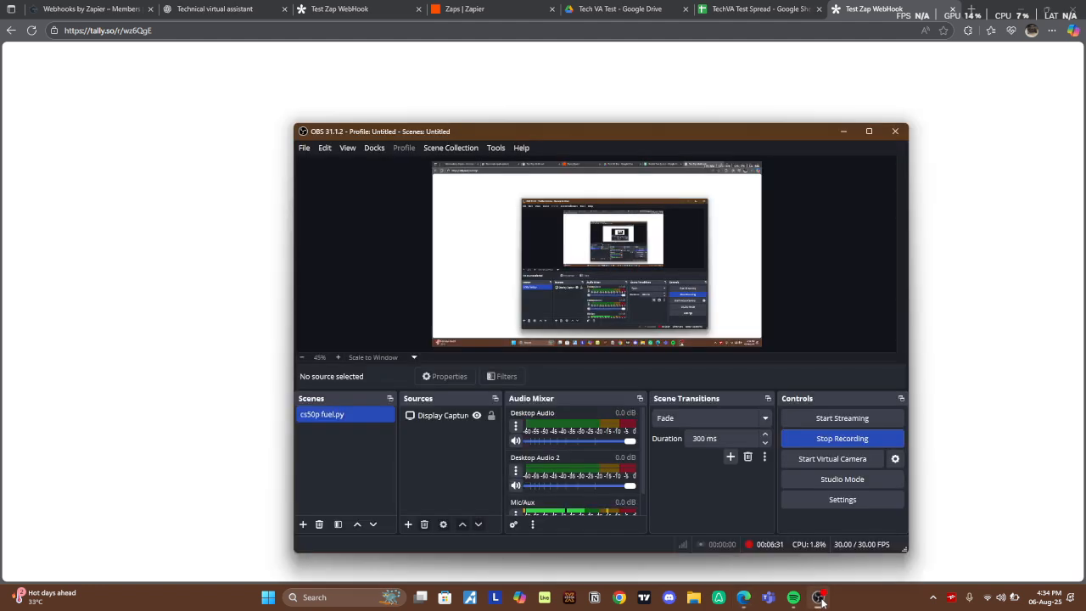